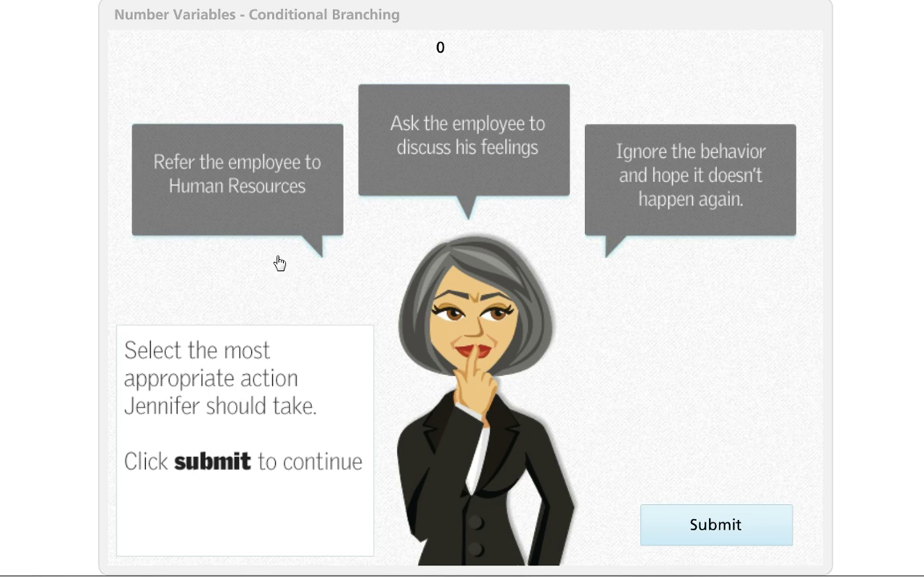
- In preview, try the Refer, Ask and Ignore answers (Choice 10, 5, 1), then submit for feedback
left_click(274, 221)
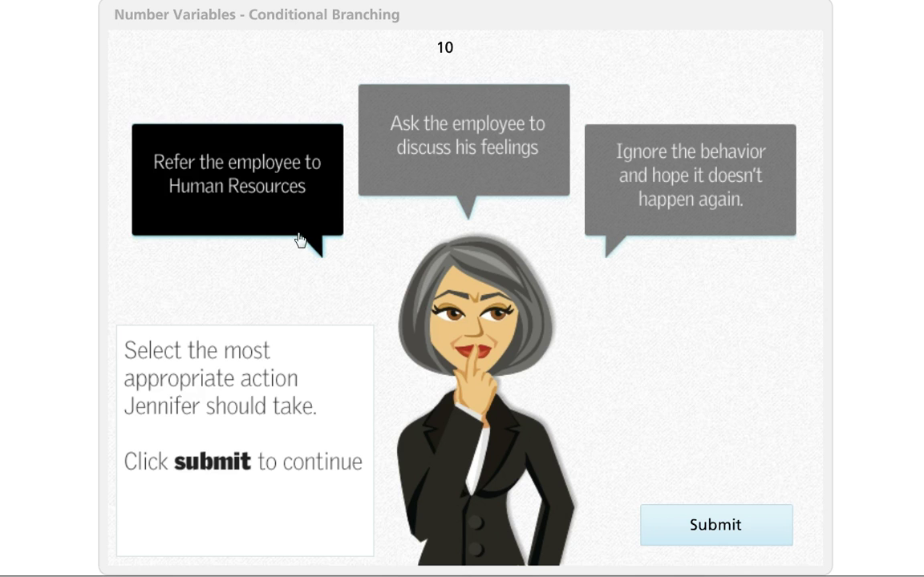
left_click(433, 196)
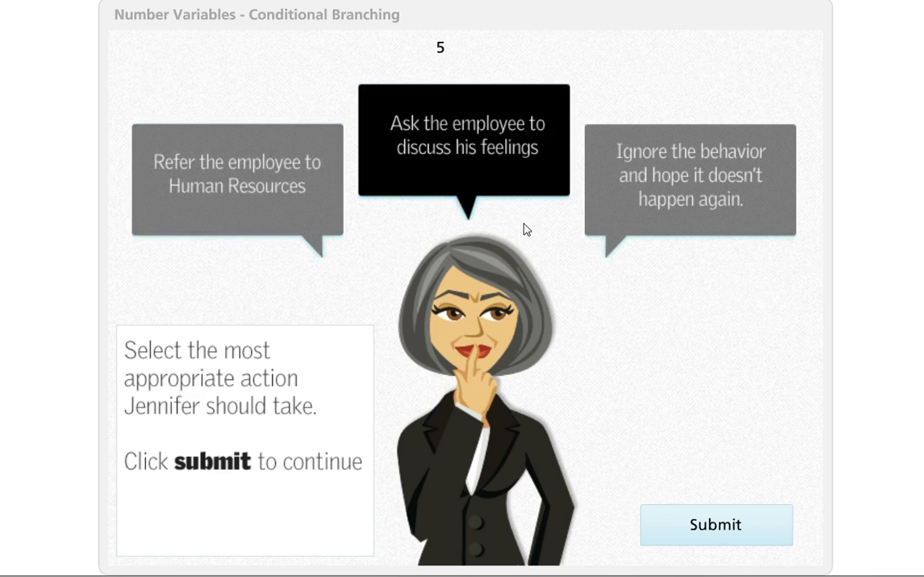
left_click(627, 226)
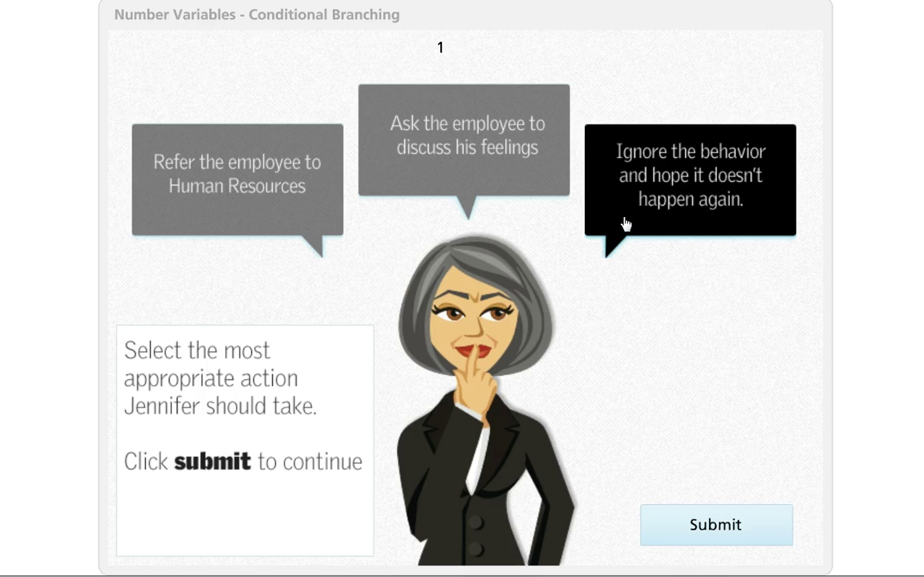
left_click(449, 183)
left_click(319, 204)
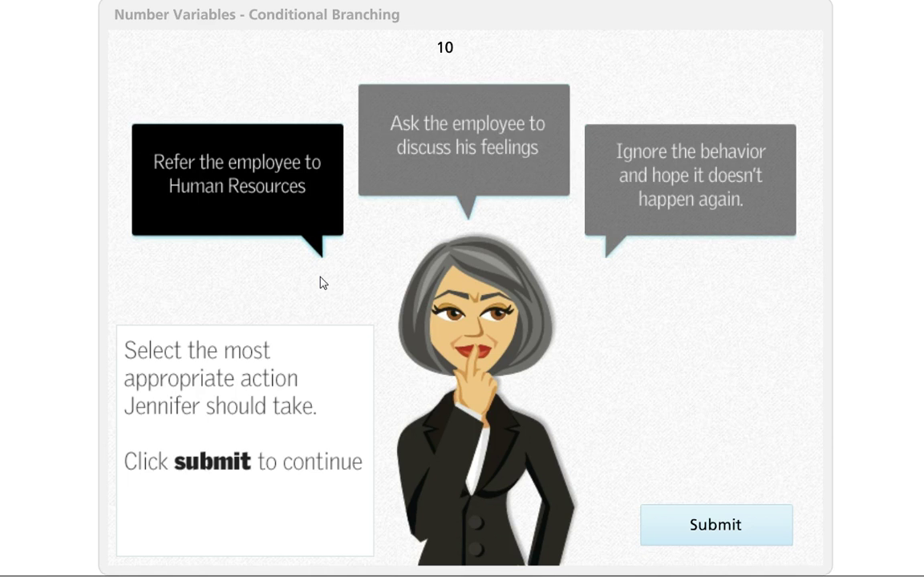
left_click(465, 131)
left_click(667, 176)
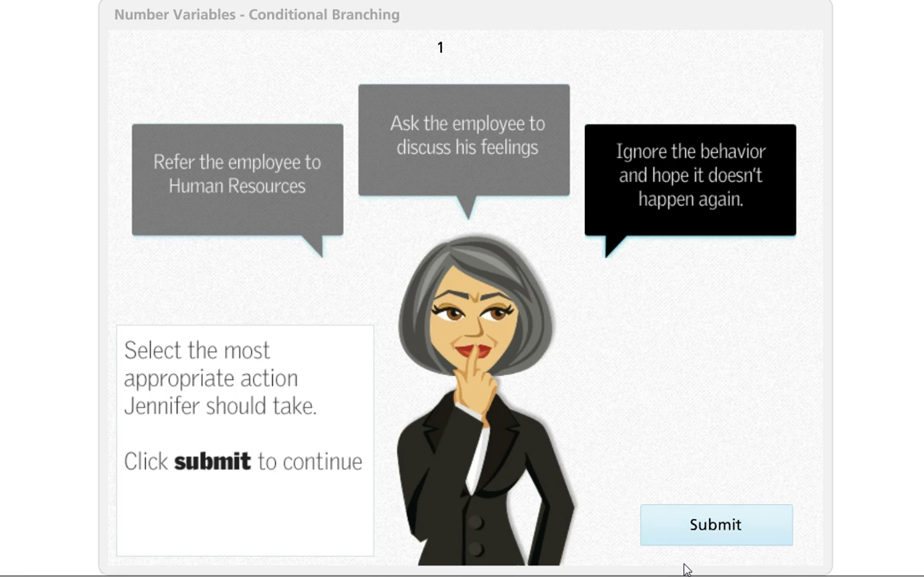
left_click(695, 534)
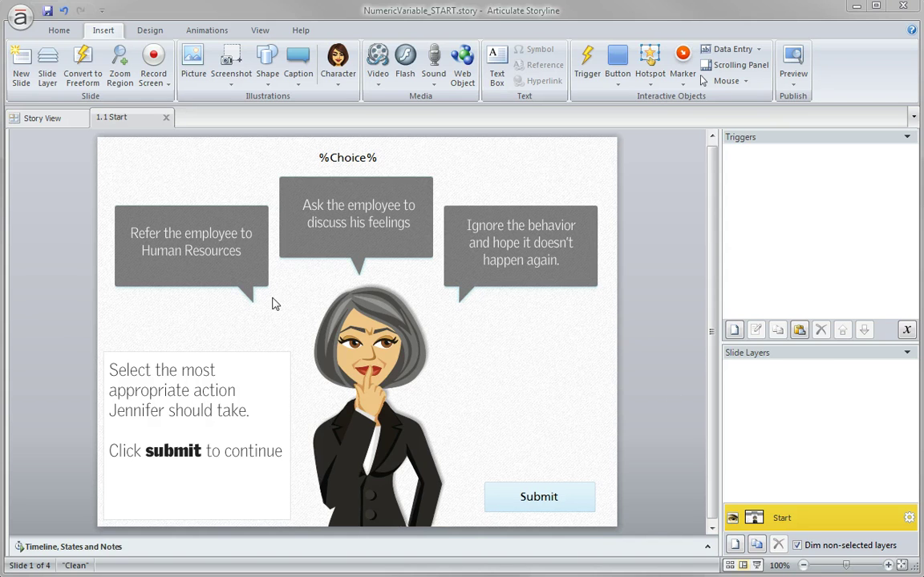
left_click(32, 117)
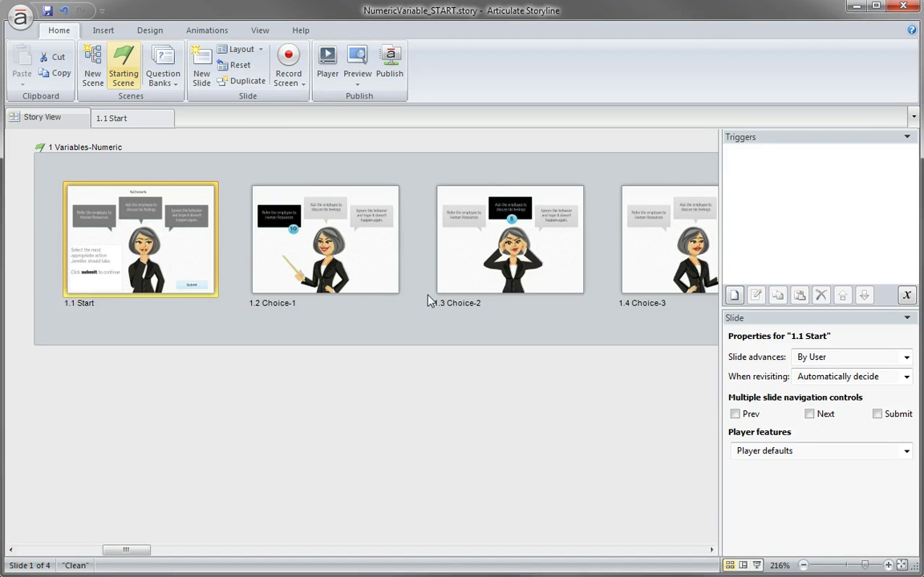
double_click(190, 253)
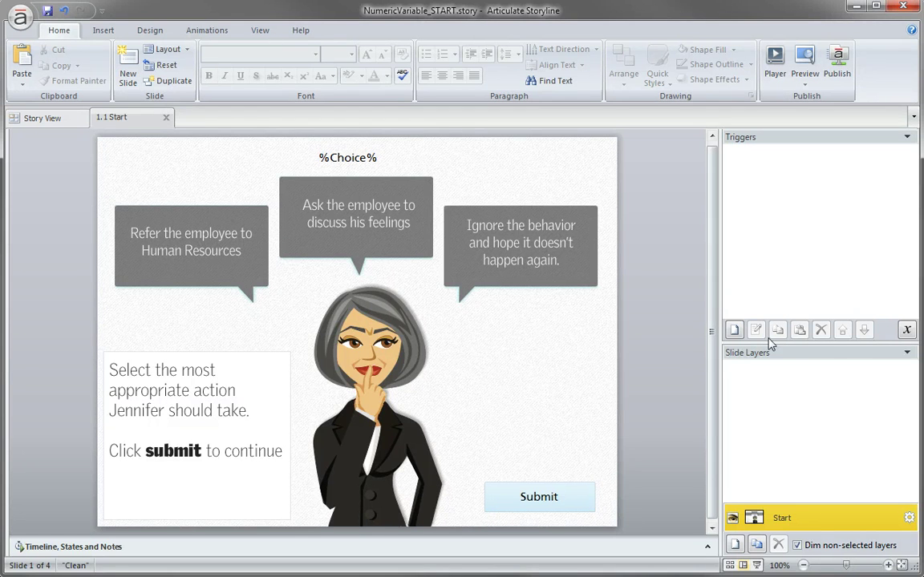
- Add a project variable 'Choice' of type Number with default value 0
left_click(906, 330)
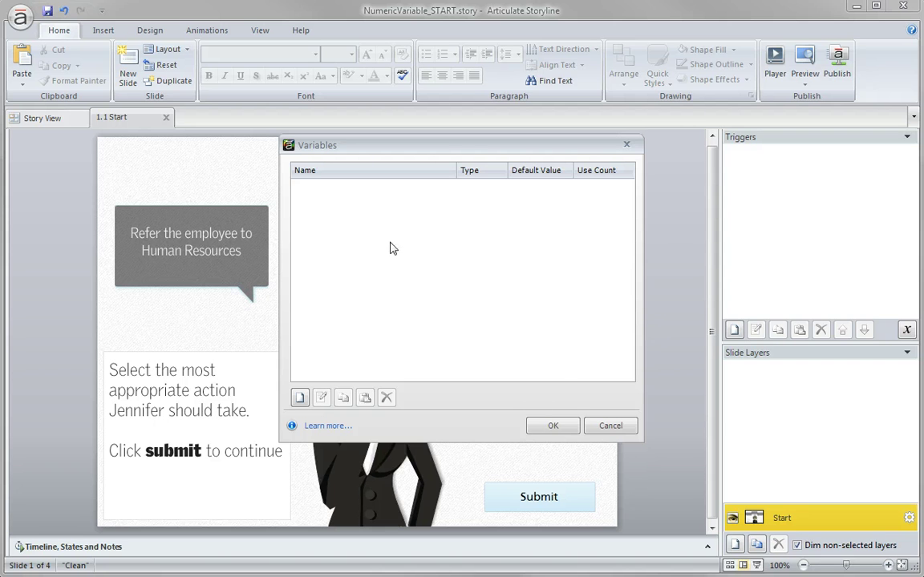
left_click_drag(372, 150, 377, 244)
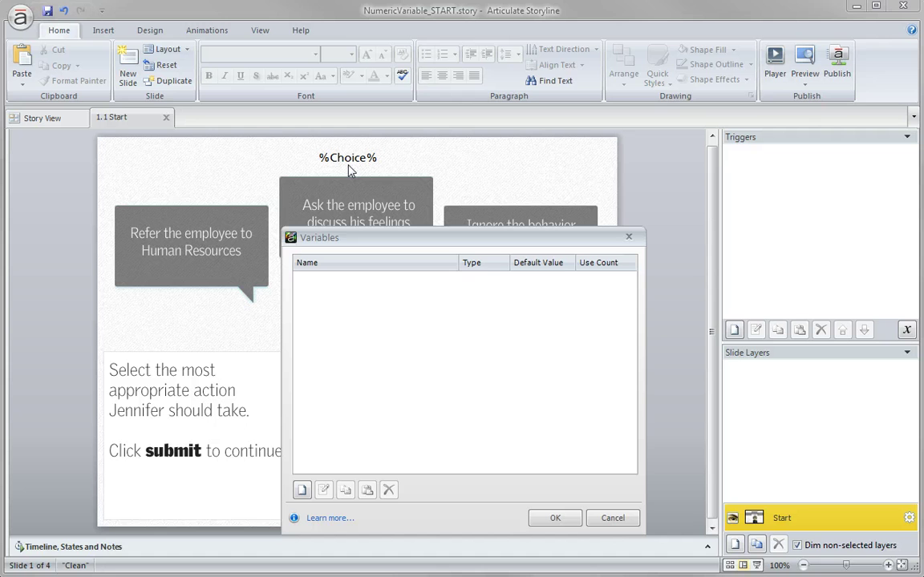
left_click(302, 490)
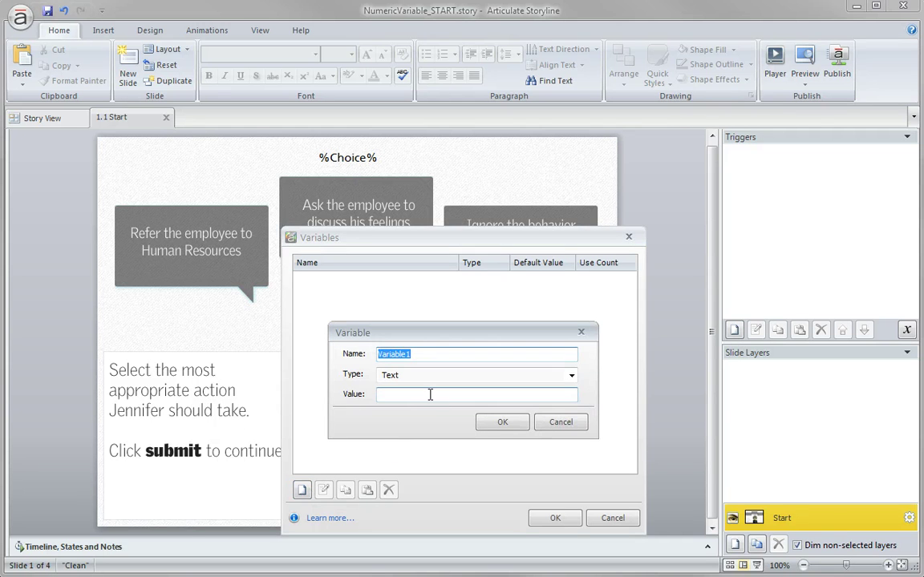
type("Choice")
left_click(402, 377)
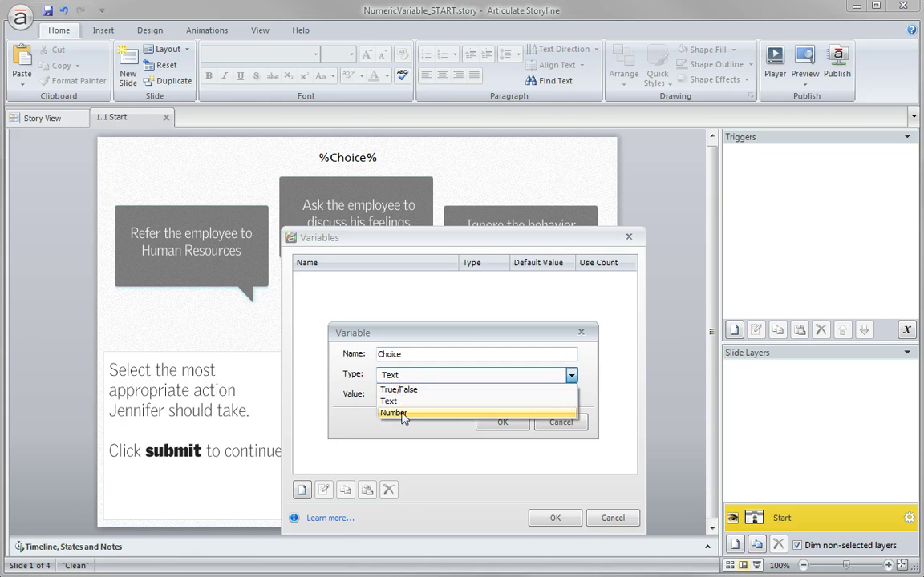
left_click(403, 413)
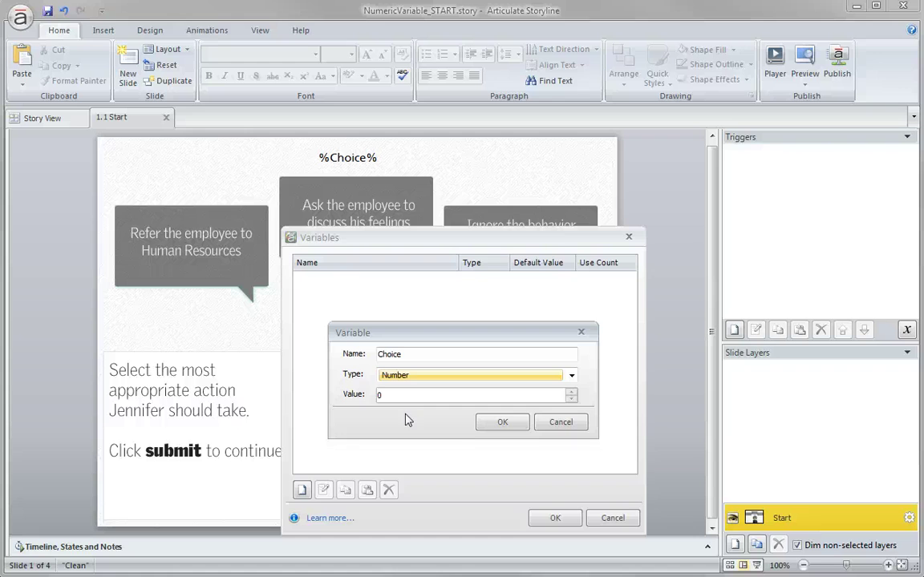
left_click(499, 421)
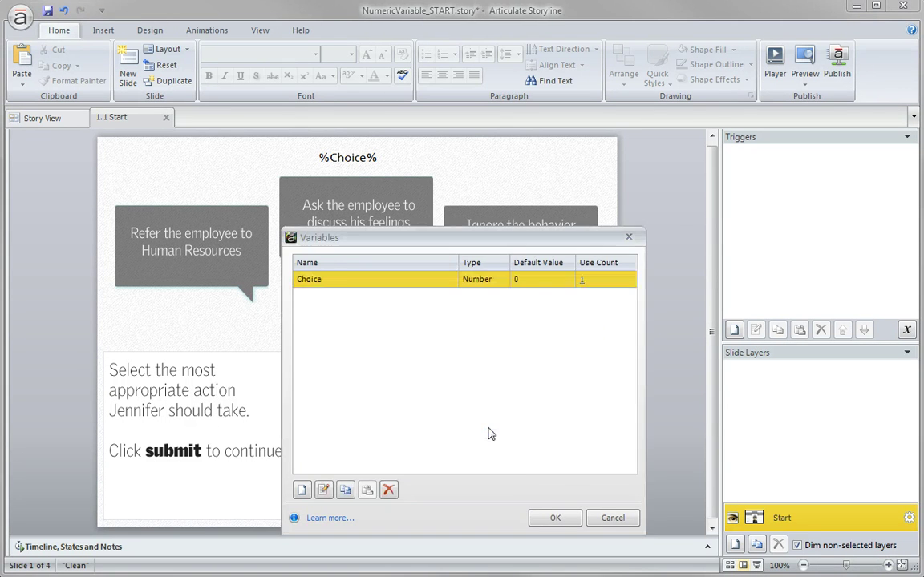
left_click(535, 516)
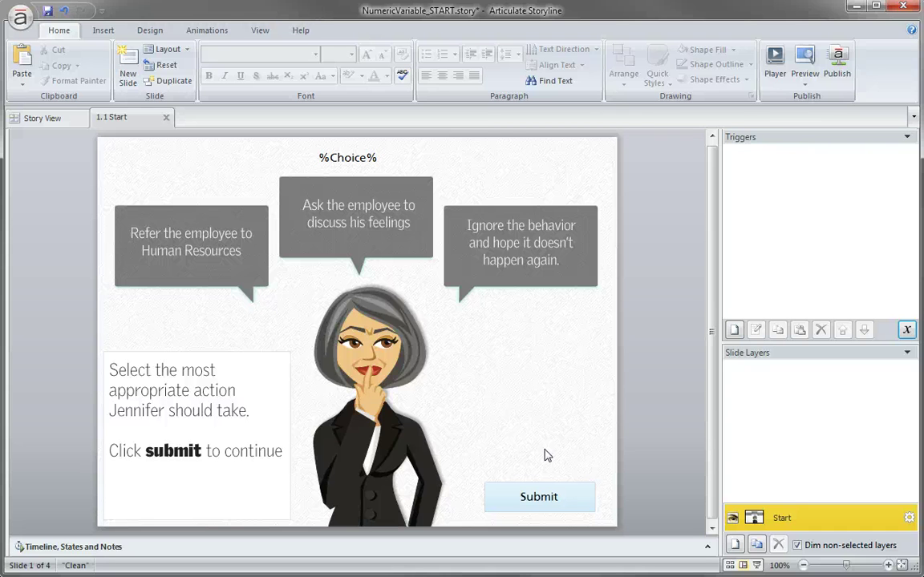
- Select each speech-bubble answer in turn, ending on the Refer the employee to Human Resources bubble
left_click(249, 290)
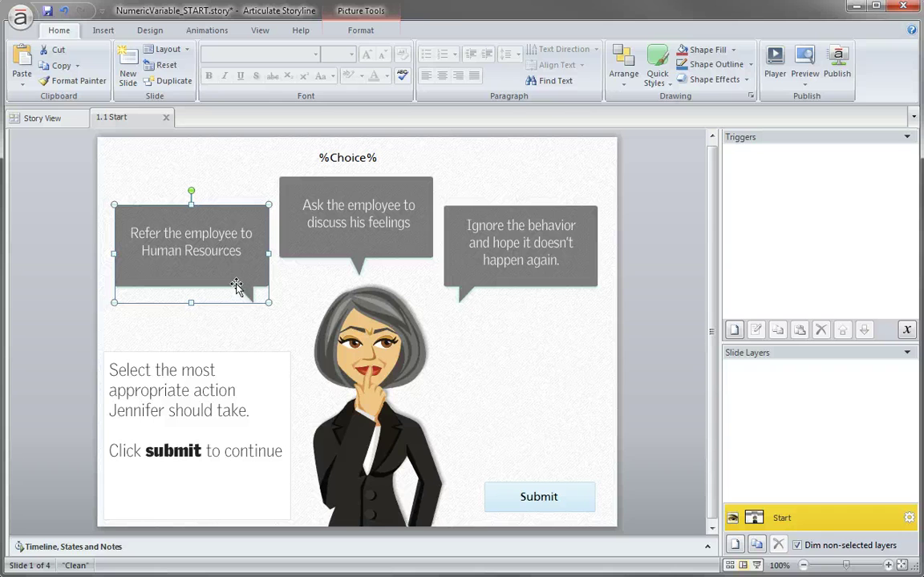
left_click(309, 255)
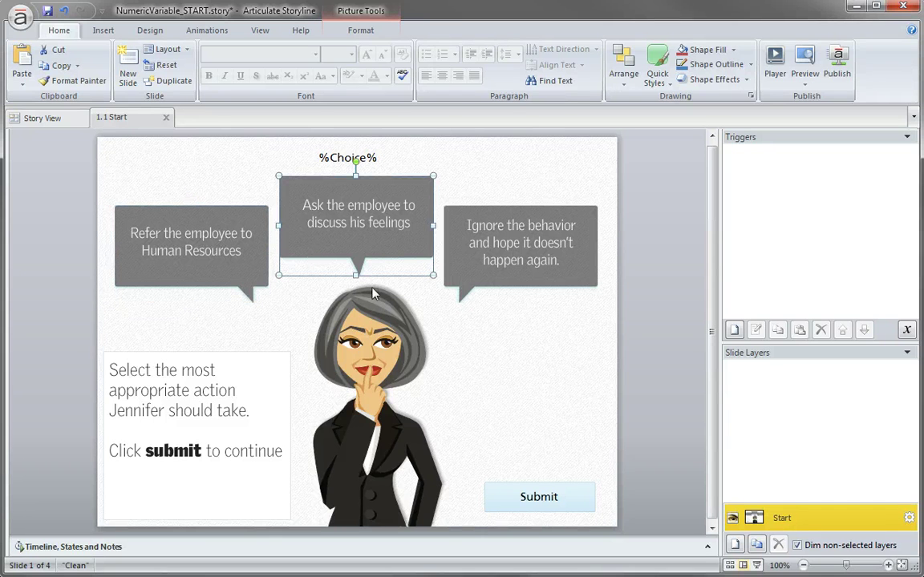
left_click(450, 284)
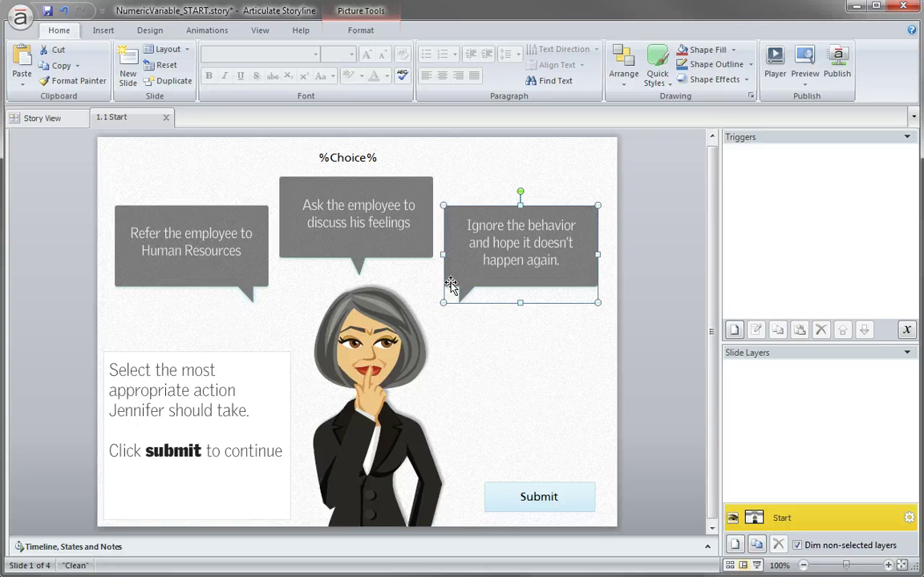
left_click(239, 255)
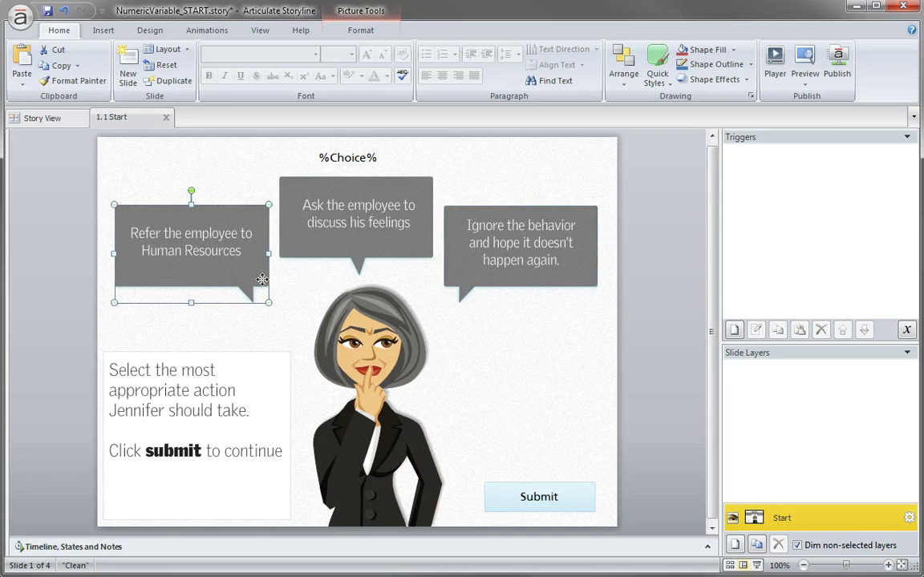
- Start a new trigger on the Refer bubble that adjusts the Choice variable
left_click(735, 330)
left_click(493, 212)
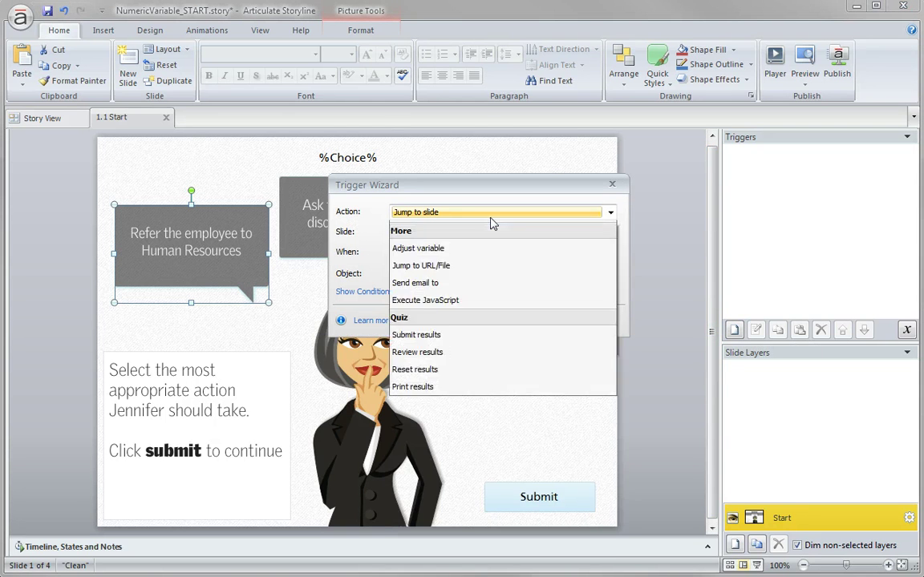
left_click(469, 190)
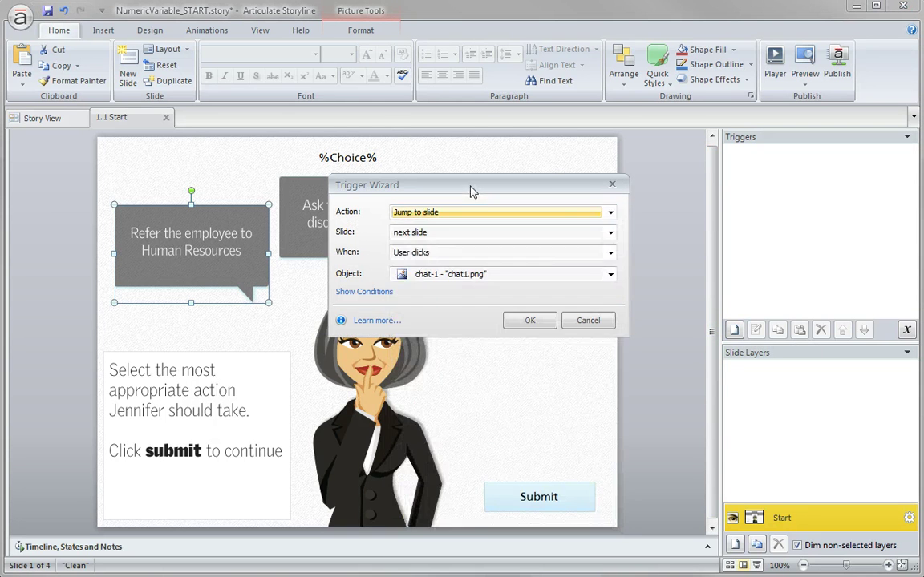
left_click_drag(470, 190, 470, 71)
left_click(470, 66)
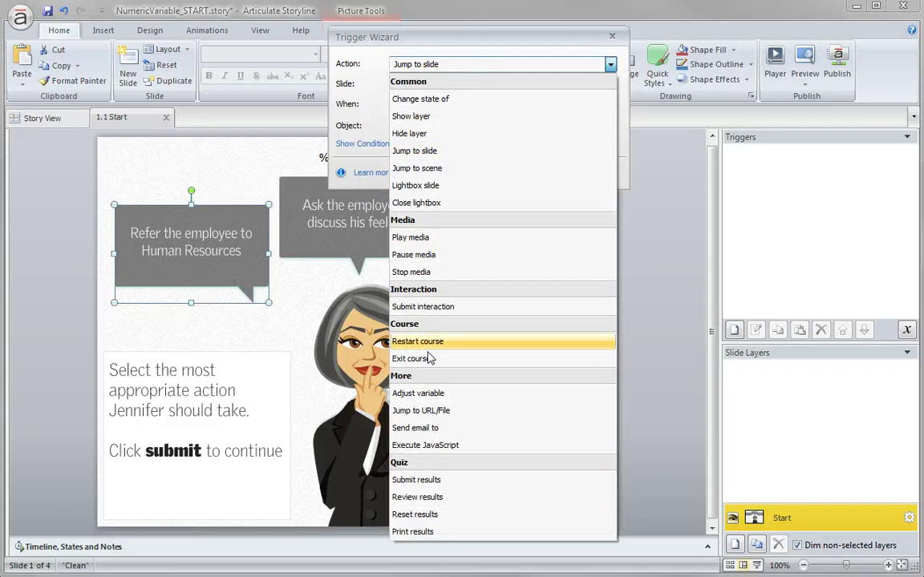
left_click(468, 394)
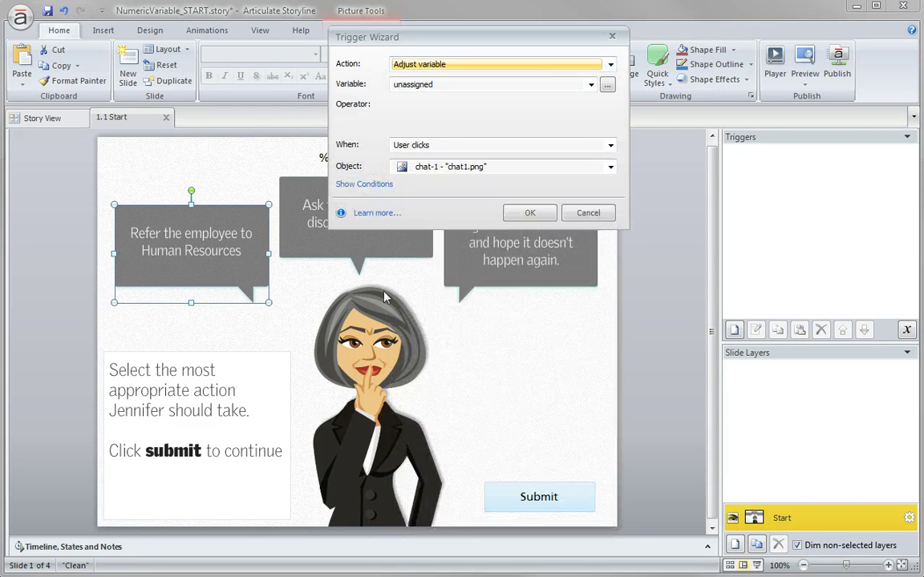
left_click(414, 87)
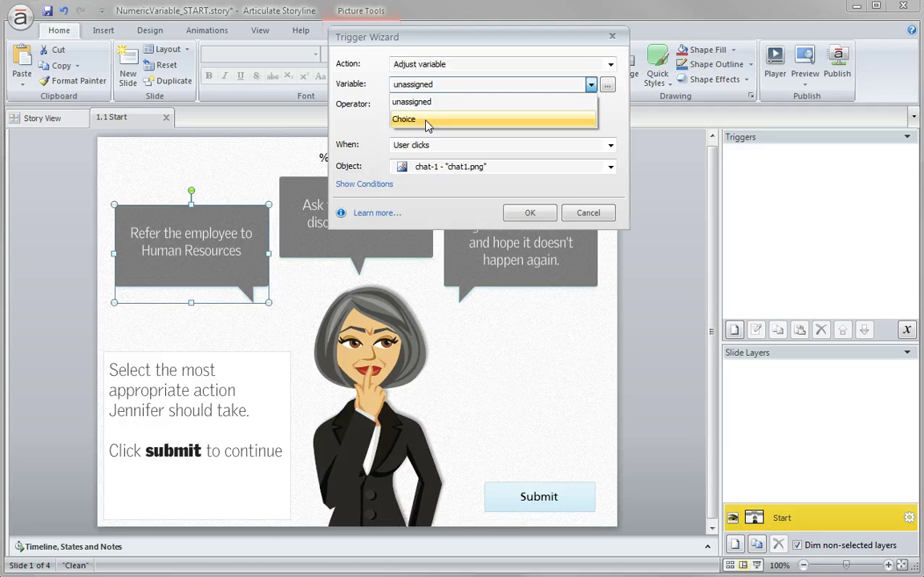
left_click(429, 120)
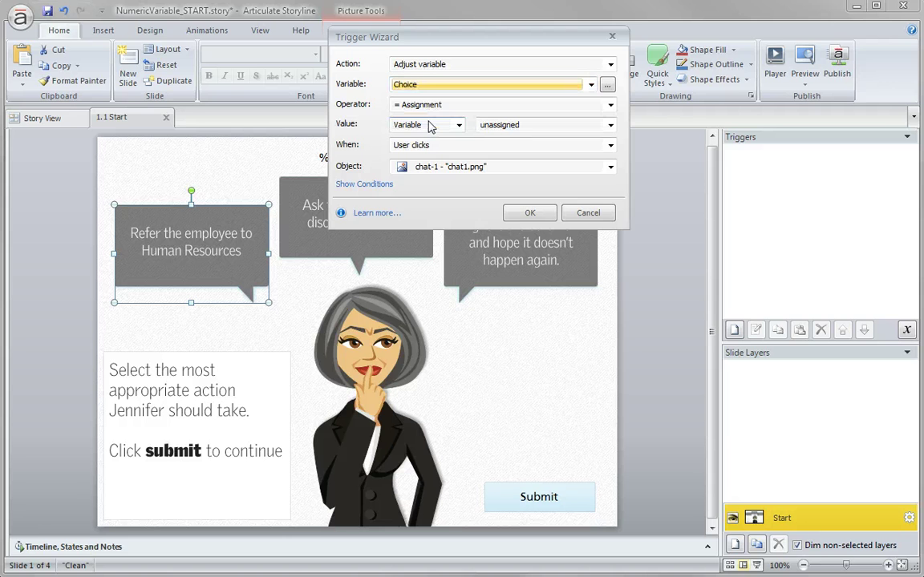
- Set the trigger to assign Choice the fixed value 10 and confirm it
left_click(422, 109)
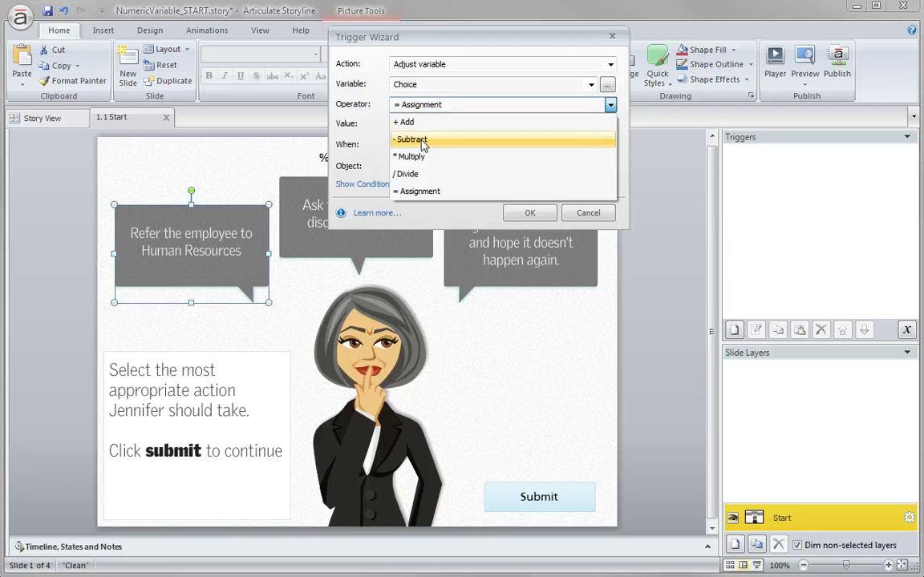
left_click(439, 193)
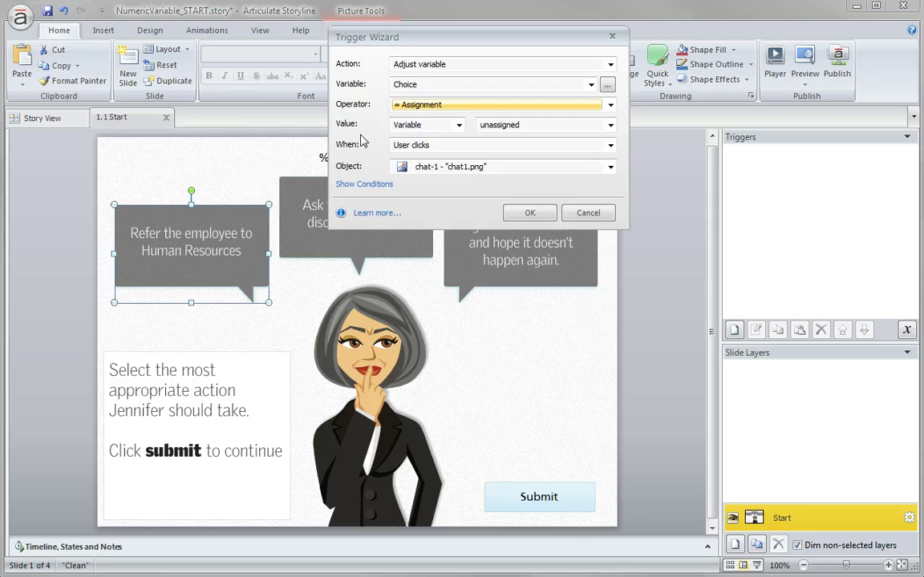
left_click(414, 126)
left_click(417, 142)
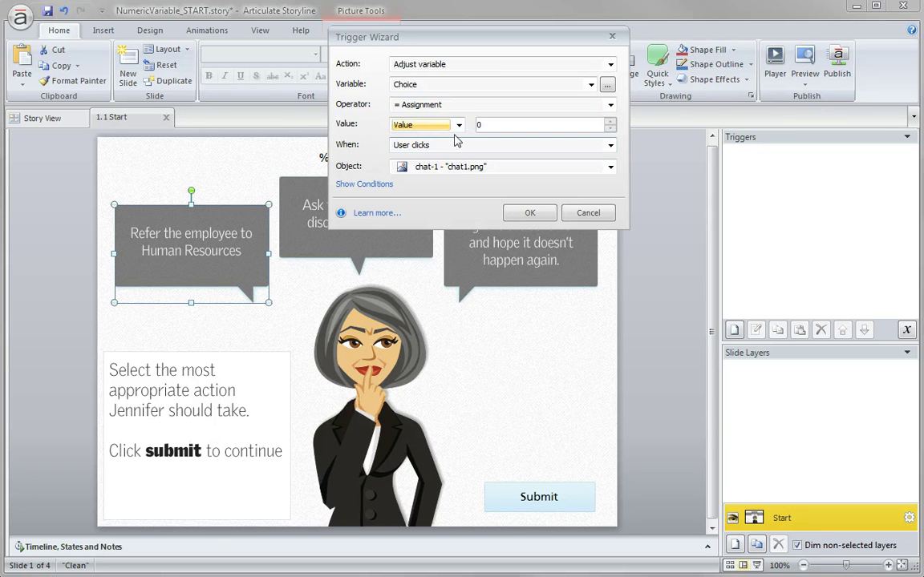
left_click(487, 126)
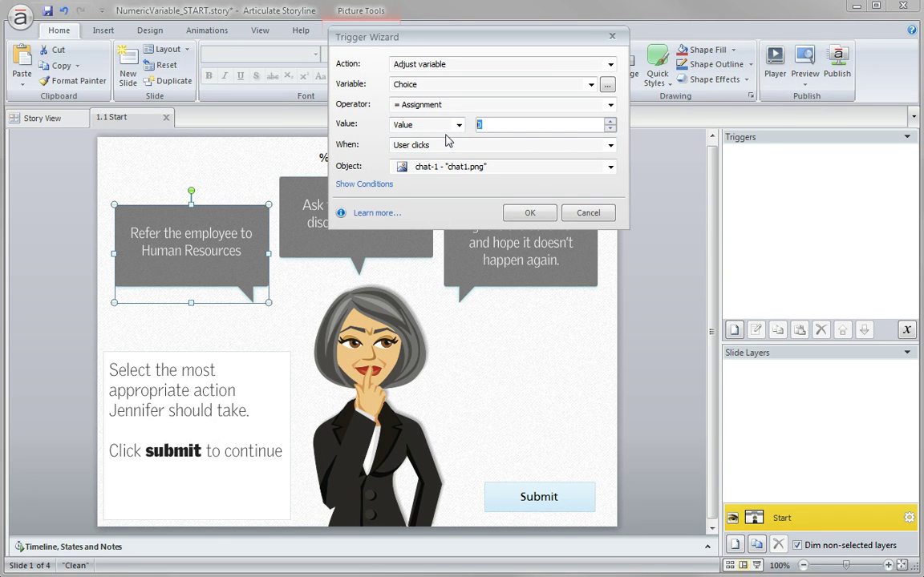
type("10")
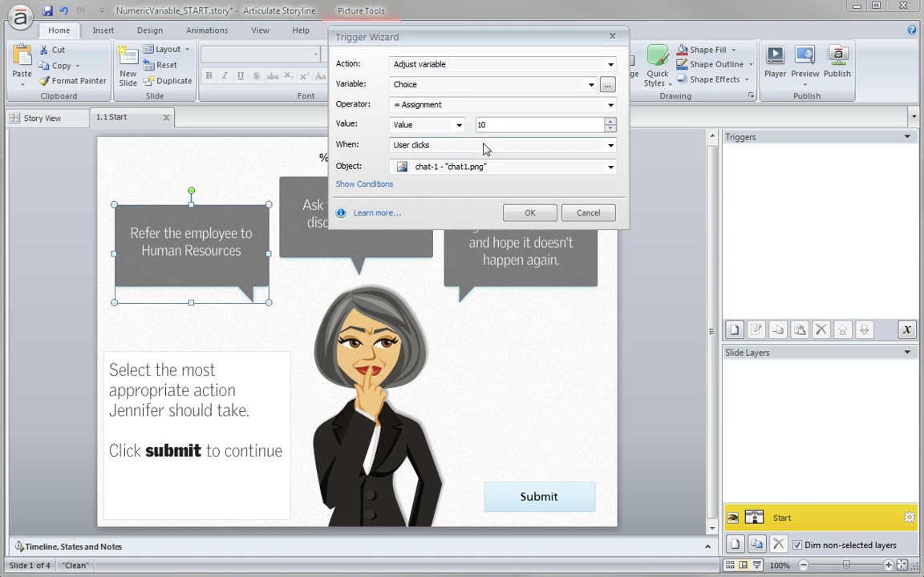
left_click(529, 210)
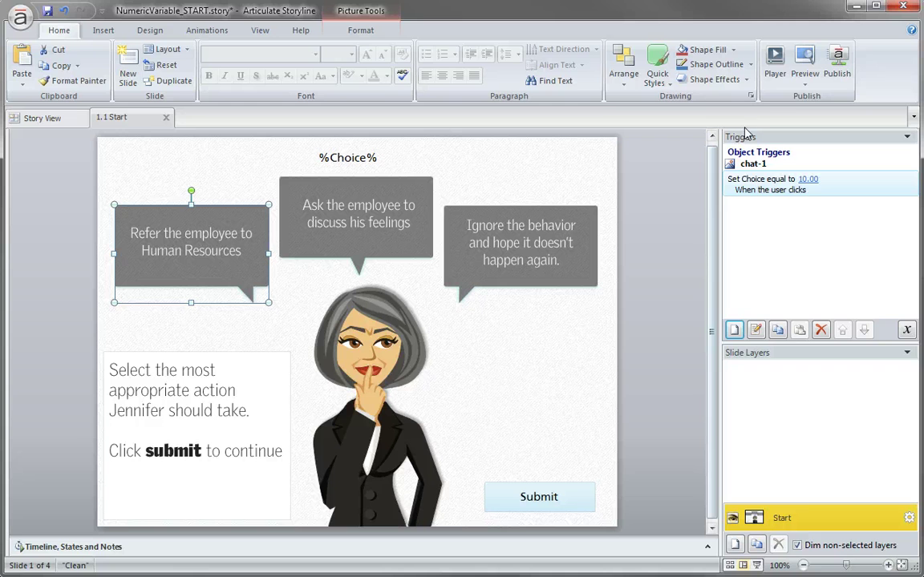
left_click(805, 85)
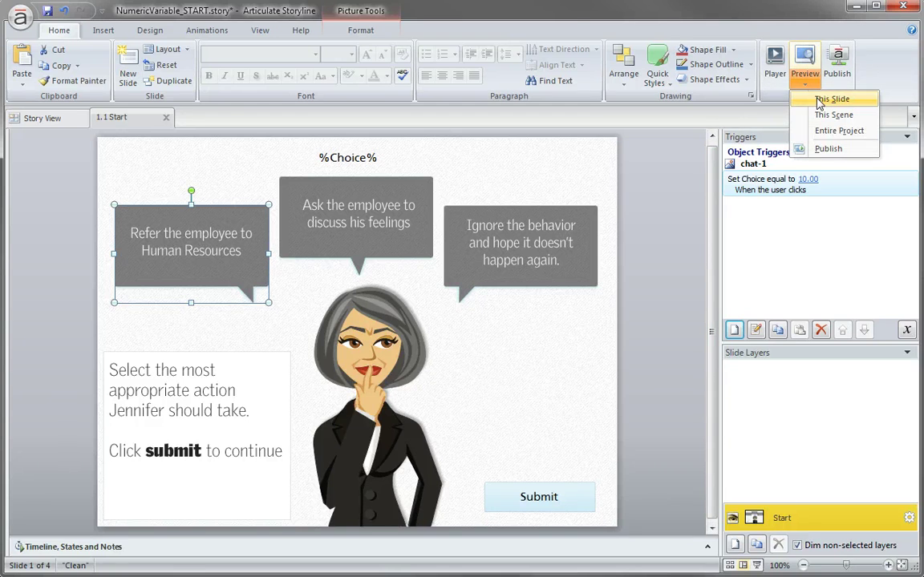
left_click(826, 98)
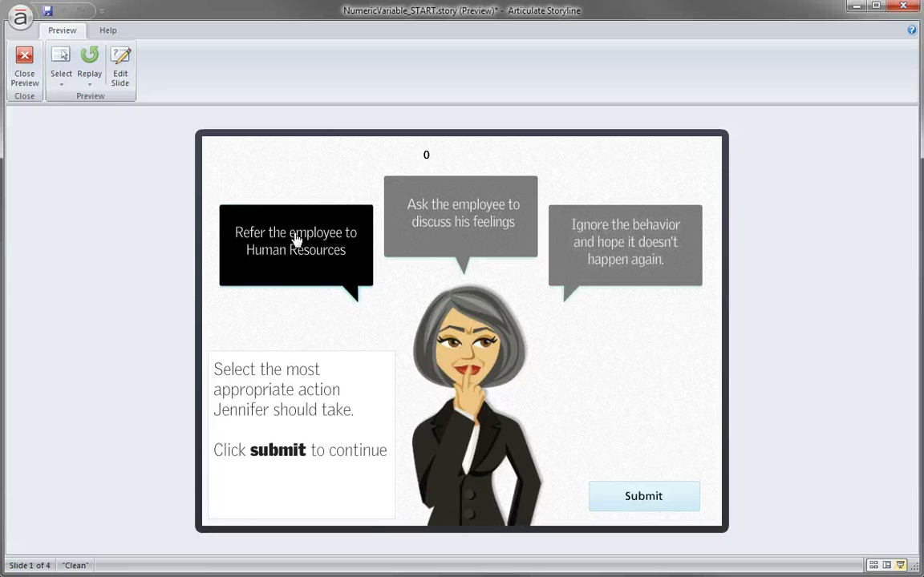
left_click(303, 241)
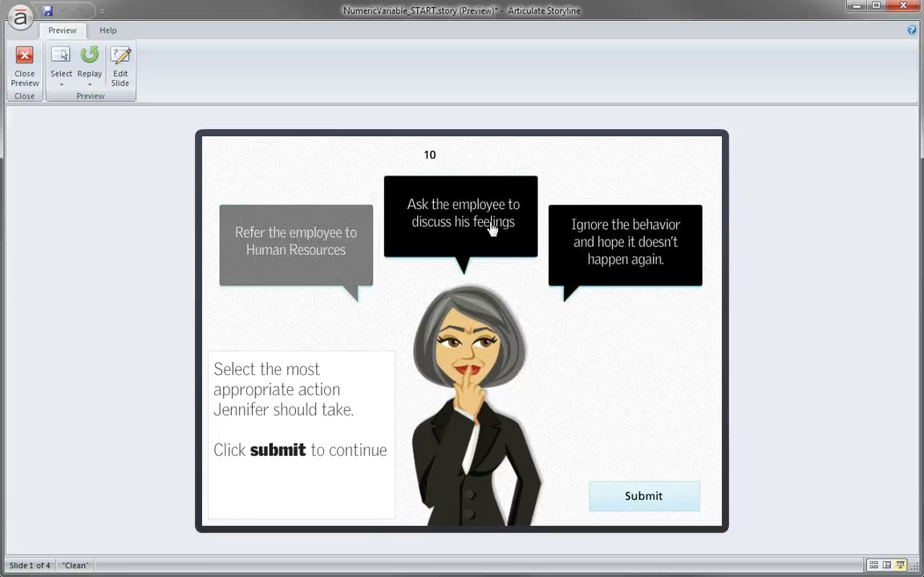
left_click(34, 80)
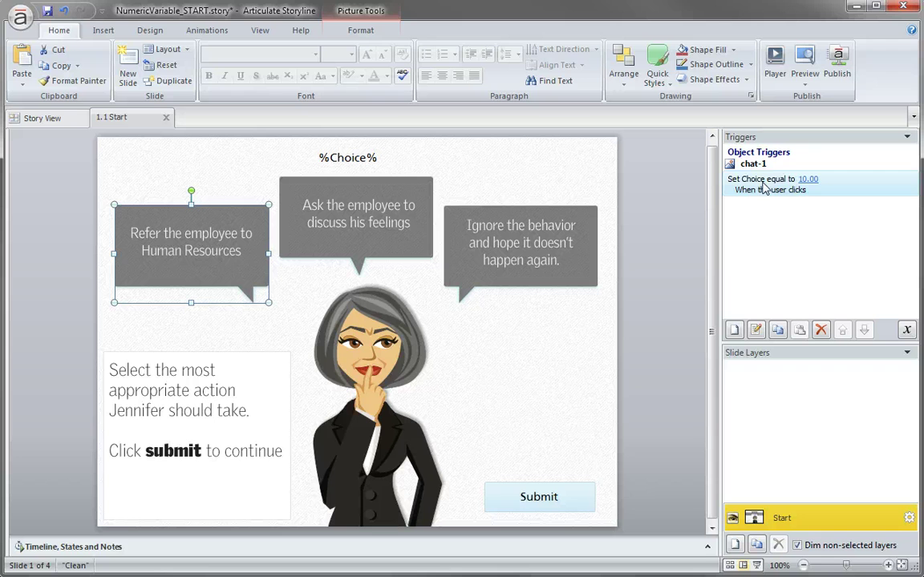
right_click(761, 186)
- Copy the Choice trigger onto the Ask the employee caption and change its value to 5
left_click(792, 209)
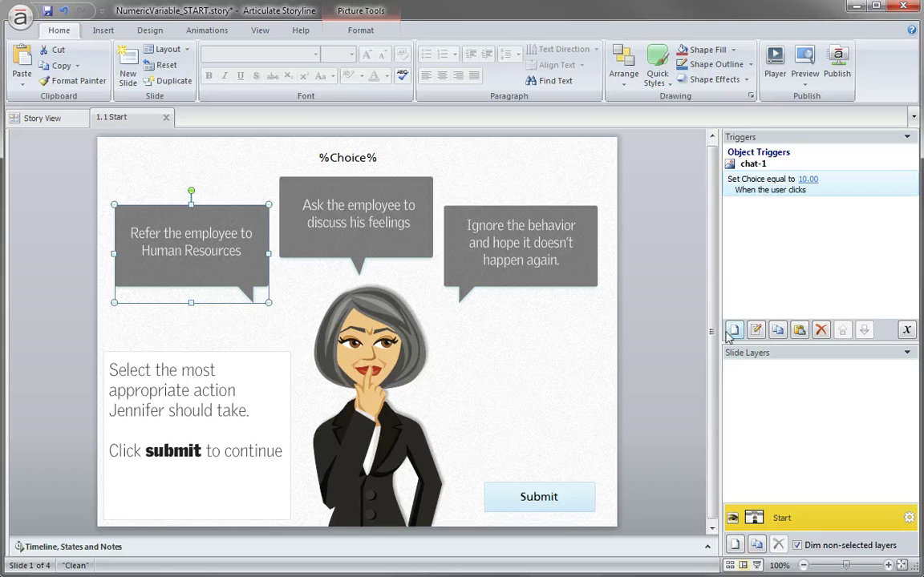
left_click(417, 195)
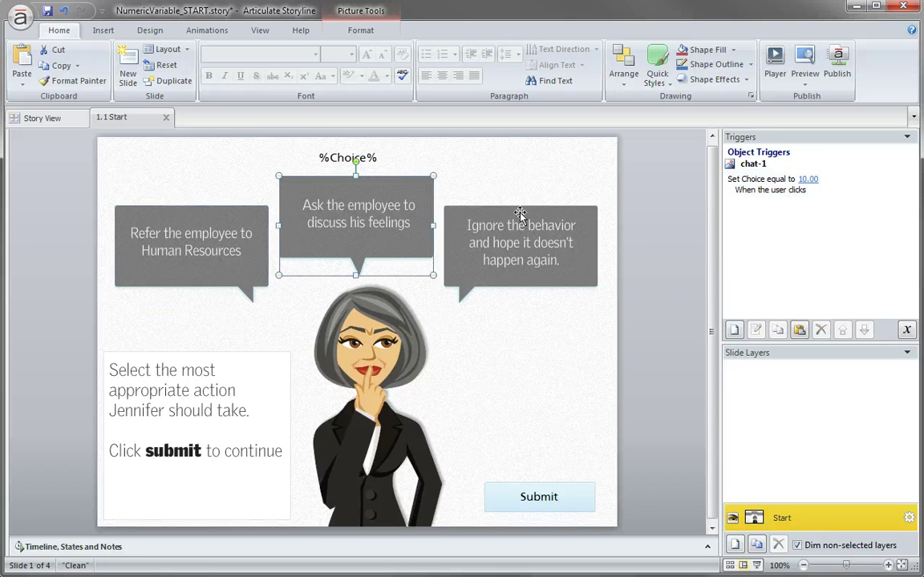
key("ctrl+v")
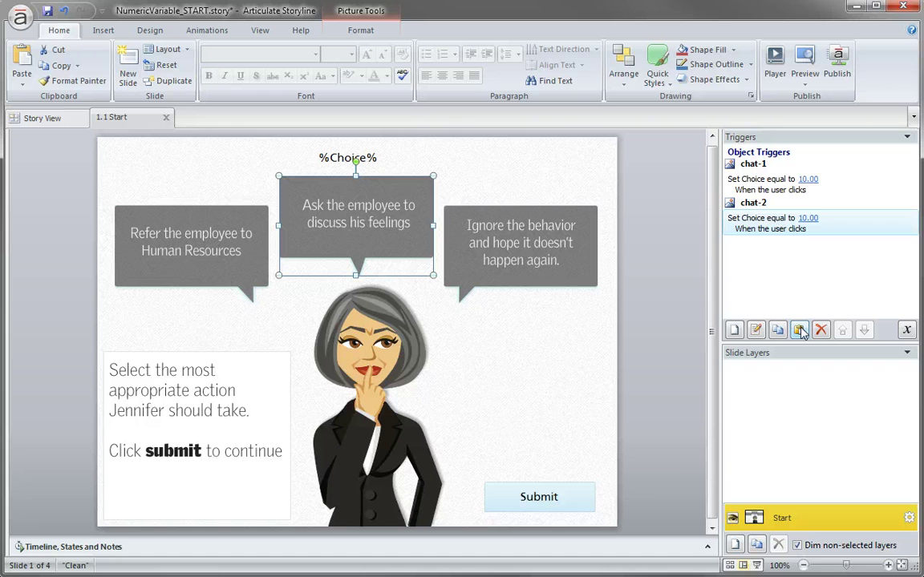
double_click(822, 228)
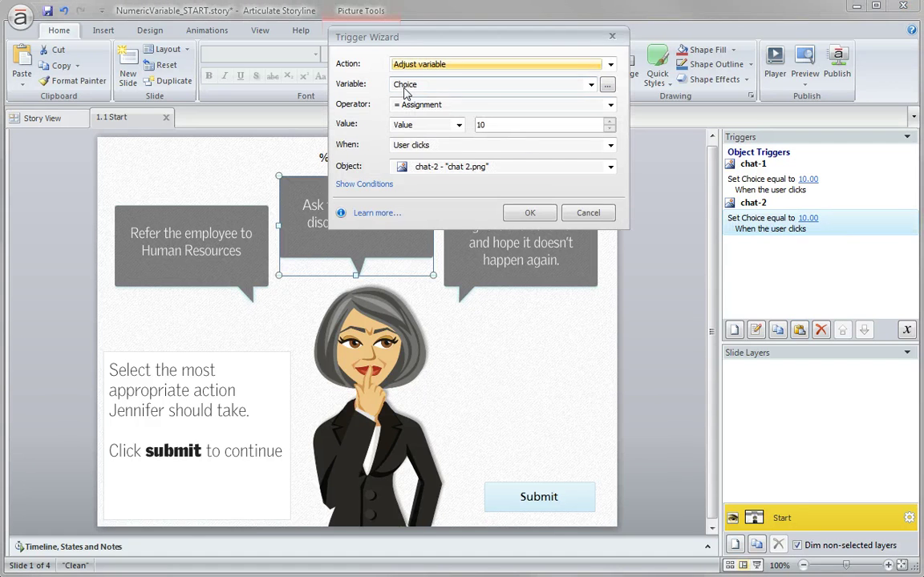
left_click(588, 212)
left_click(807, 218)
key("BackSpace")
key("BackSpace")
type("5")
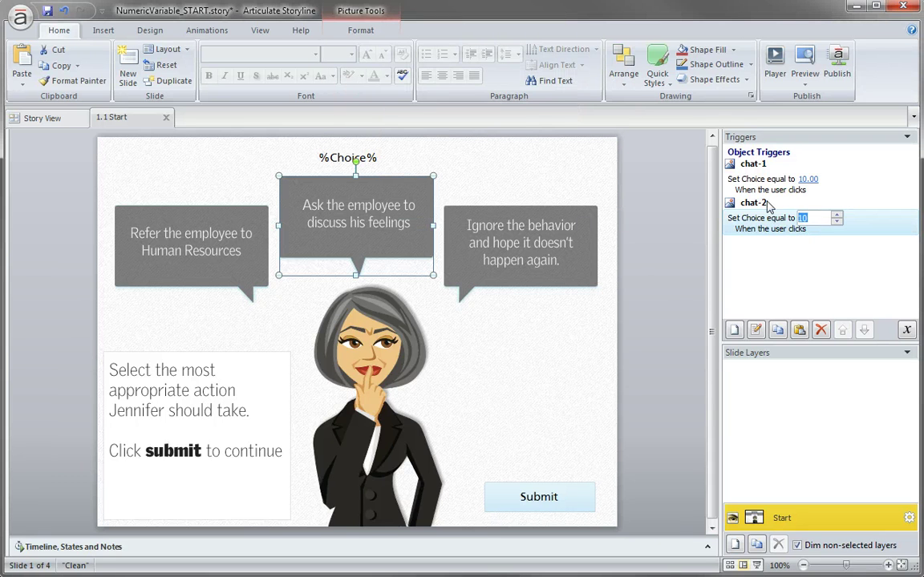
key("Return")
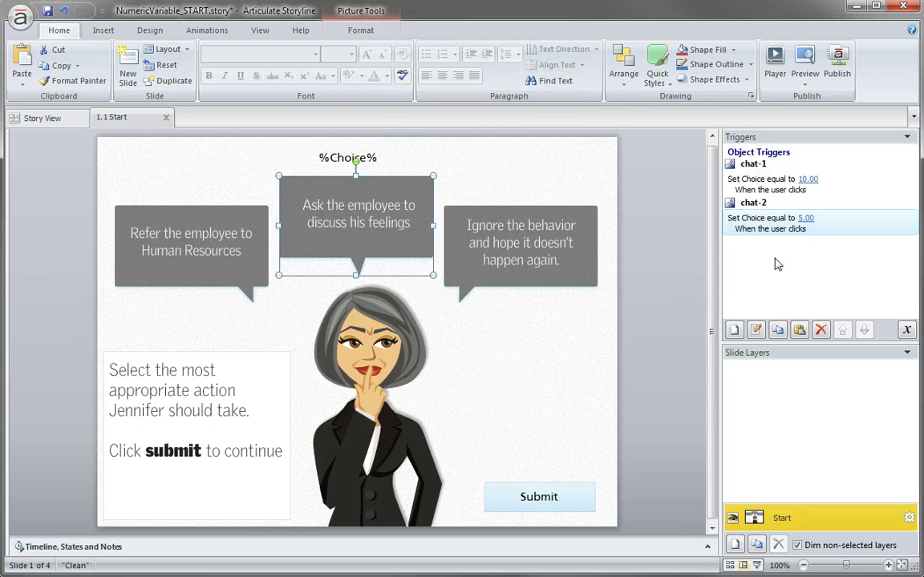
- Paste the trigger onto the Ignore the behavior caption and set its value to 1
left_click(559, 286)
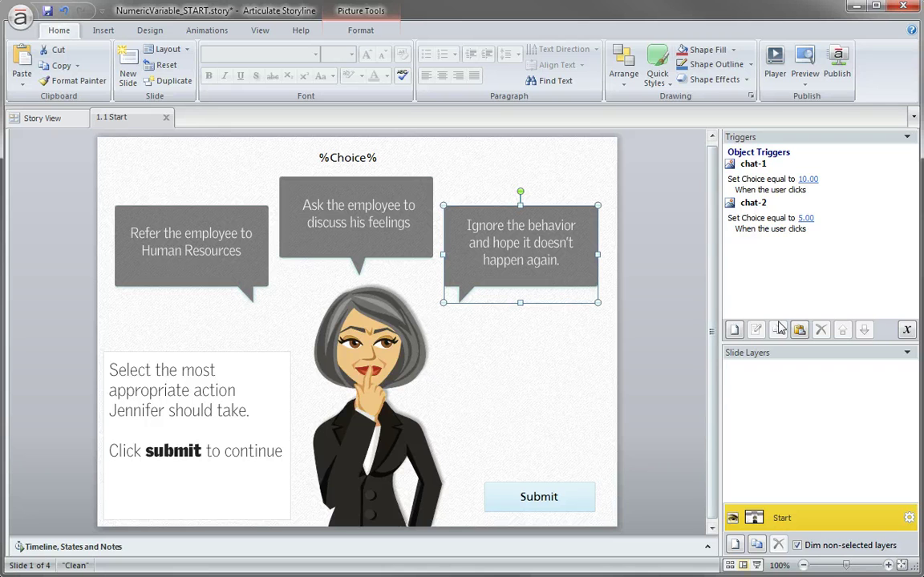
key("ctrl+v")
left_click(811, 257)
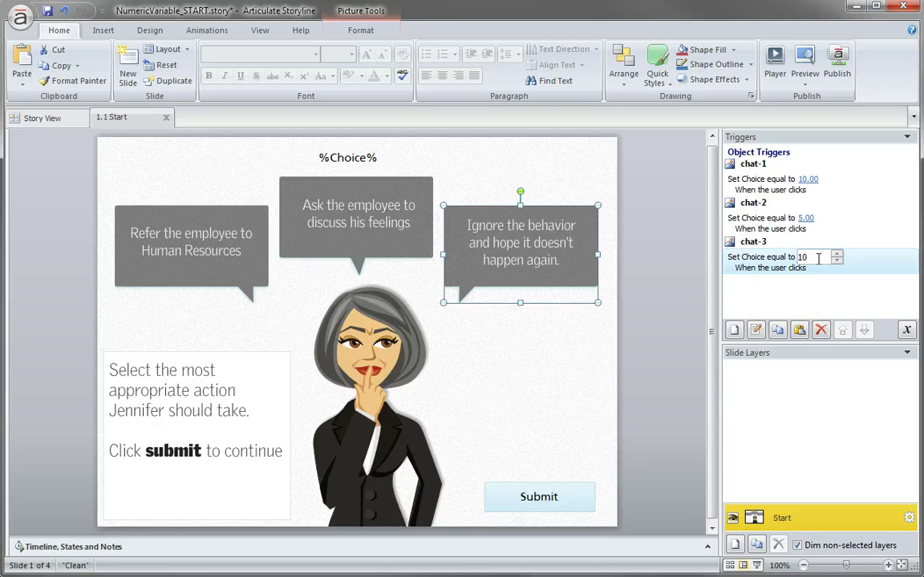
type("1")
key("Return")
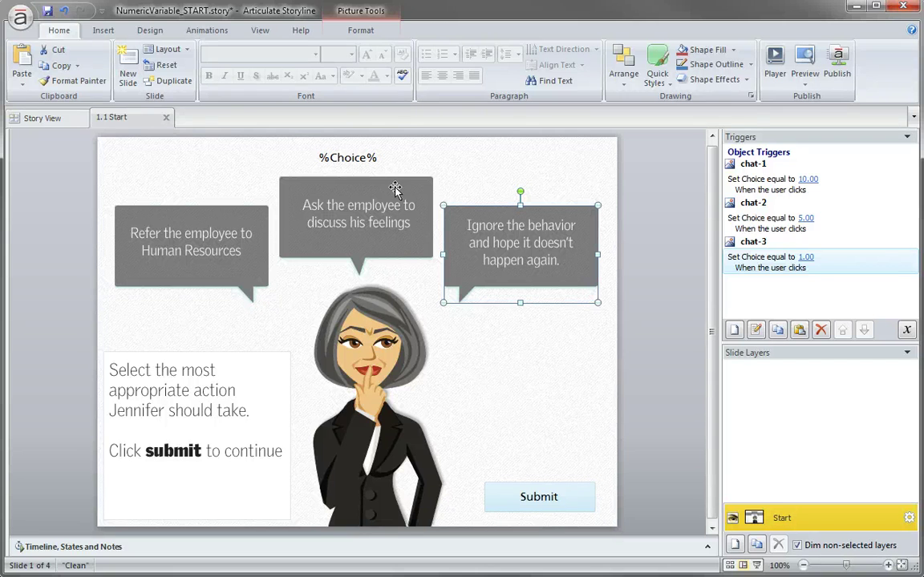
- Add a Submit button trigger that jumps to slide 1.2 Choice-1
left_click(517, 495)
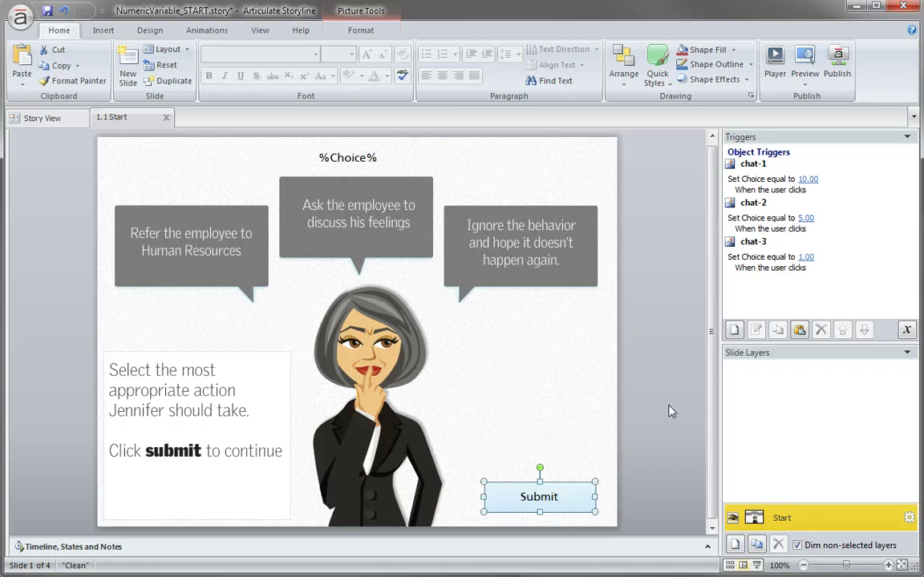
left_click_drag(731, 340, 731, 552)
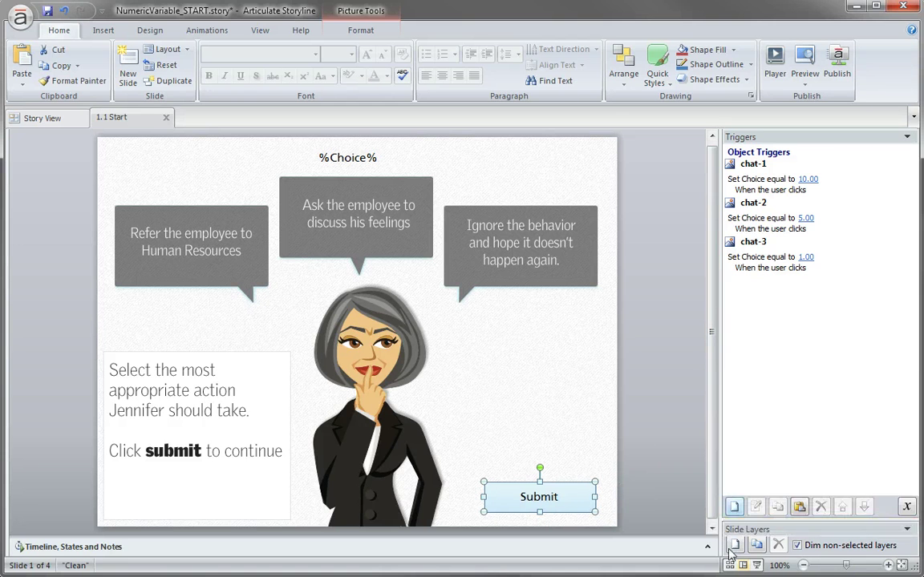
left_click(733, 507)
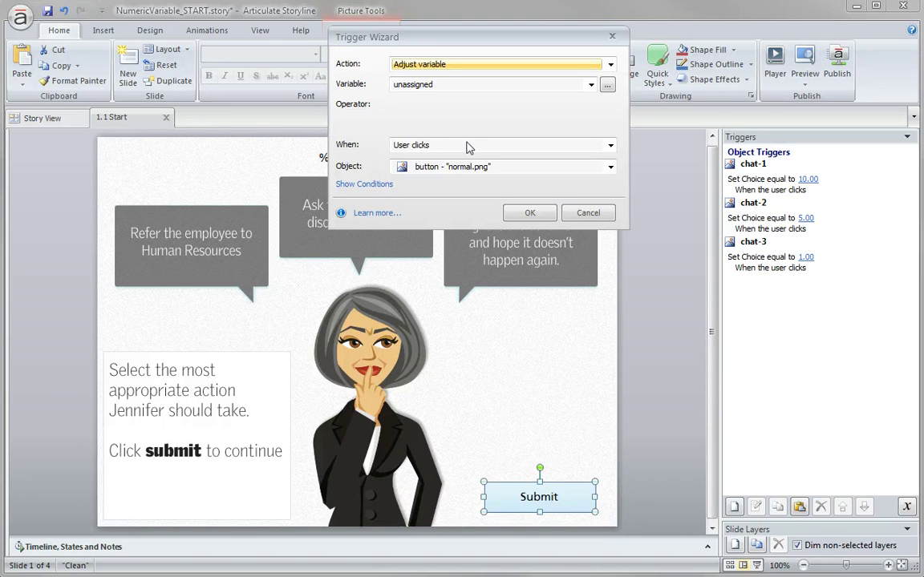
left_click_drag(397, 38, 541, 145)
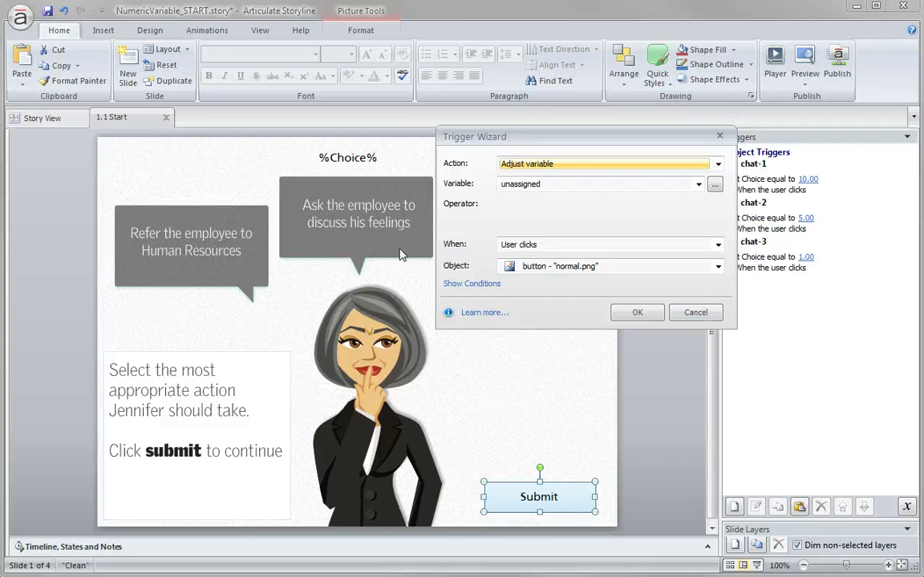
left_click(529, 165)
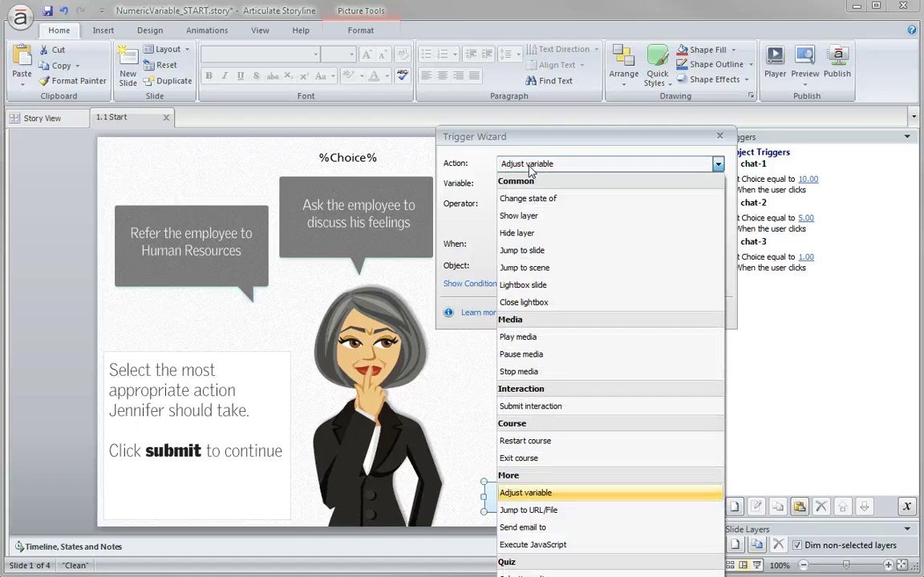
left_click(553, 252)
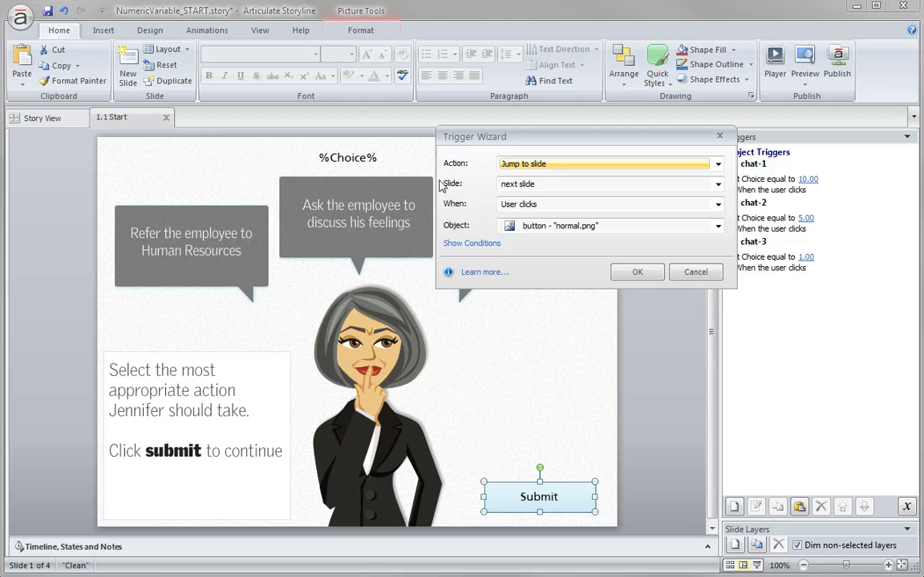
left_click(505, 185)
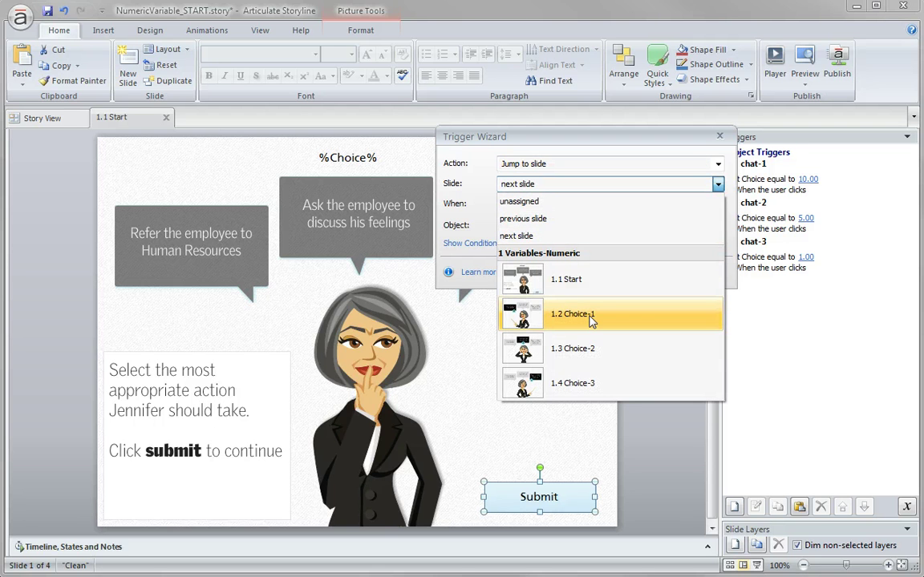
left_click(592, 320)
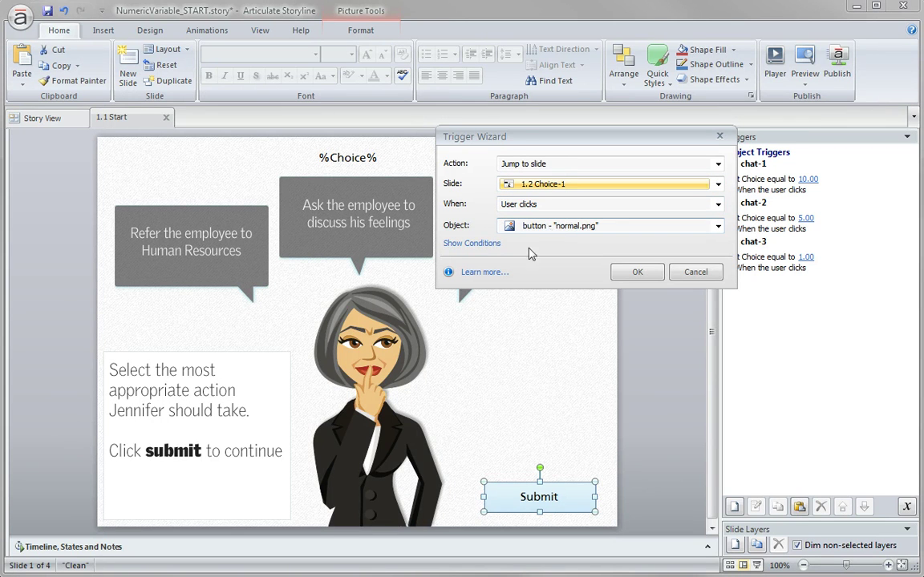
- Add the condition Choice equal to 10 to the jump trigger
left_click(489, 242)
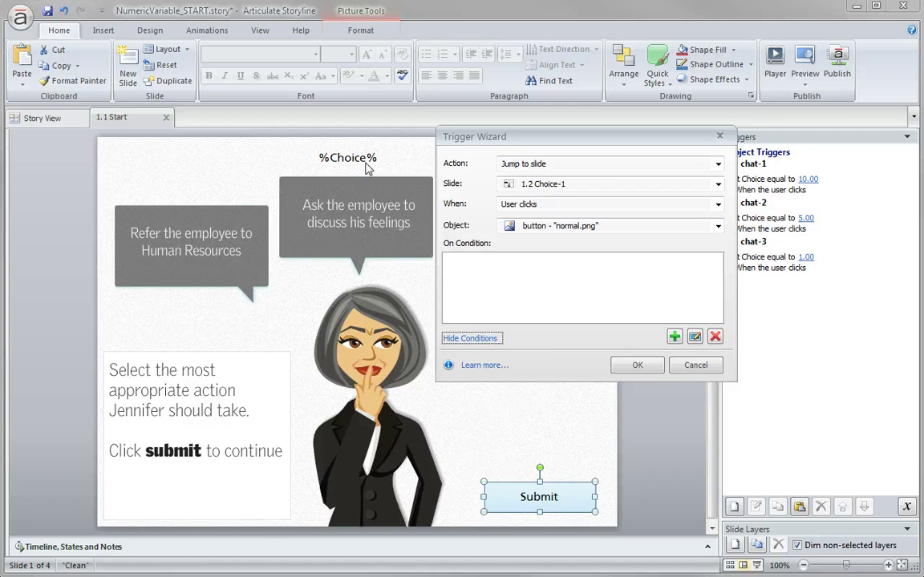
double_click(603, 306)
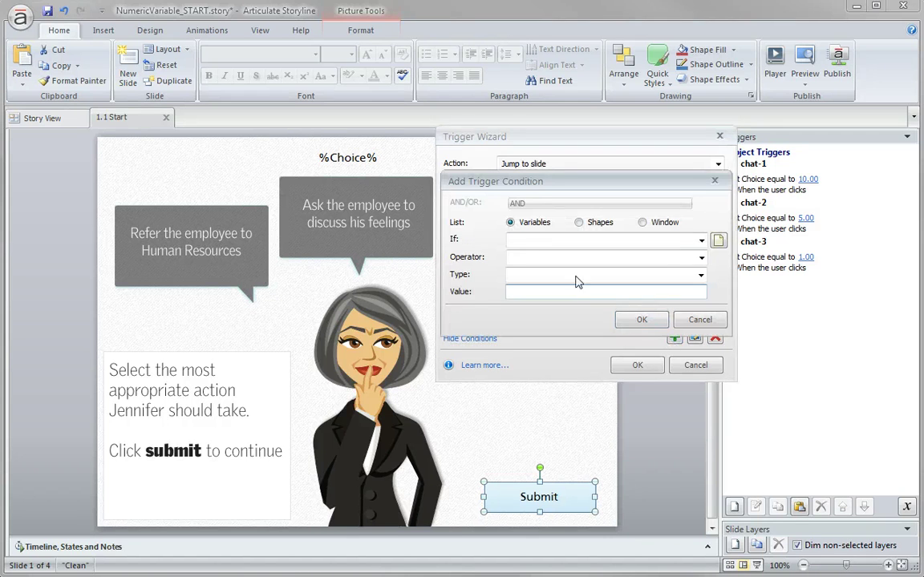
left_click(538, 243)
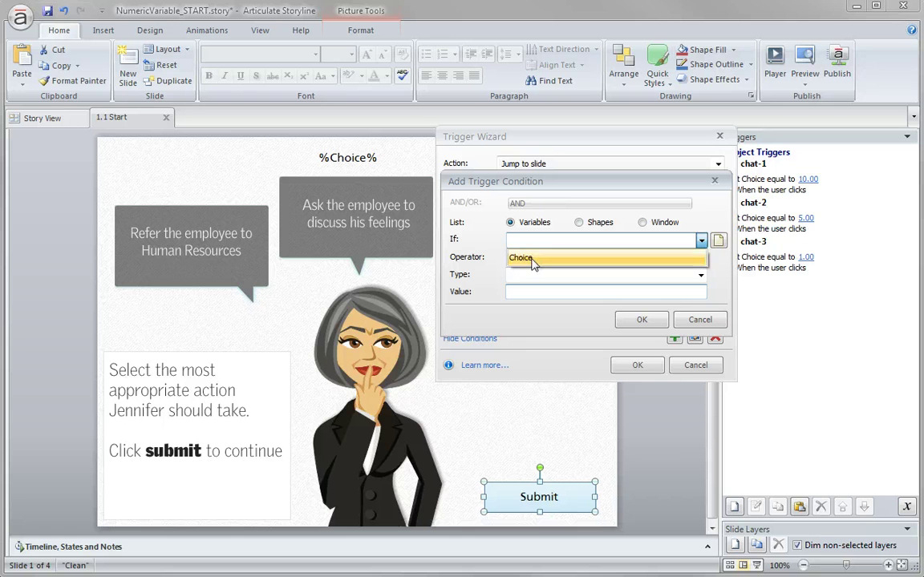
left_click(533, 260)
left_click(533, 258)
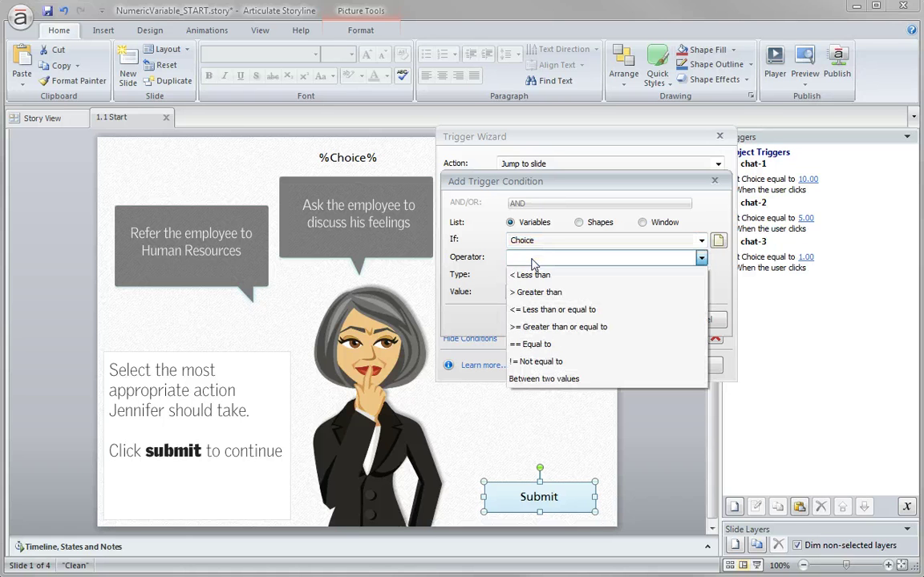
left_click(548, 346)
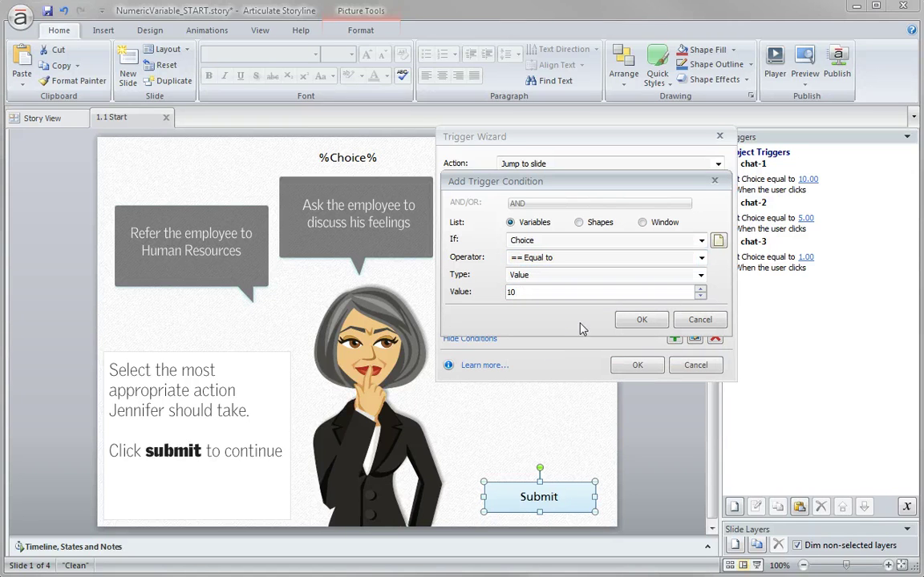
left_click(621, 320)
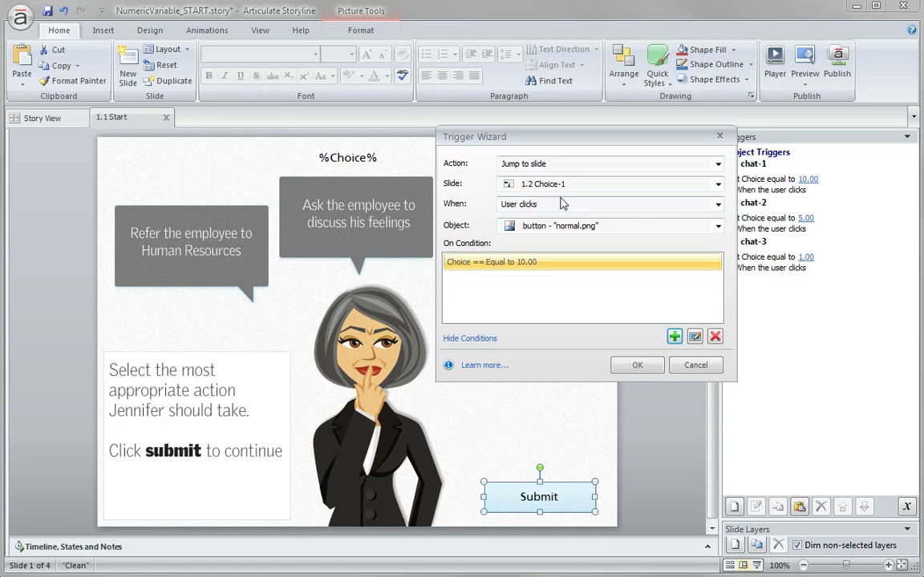
- Save the jump trigger and add a copy jumping to 1.3 Choice-2 when Choice equals 5
left_click(629, 367)
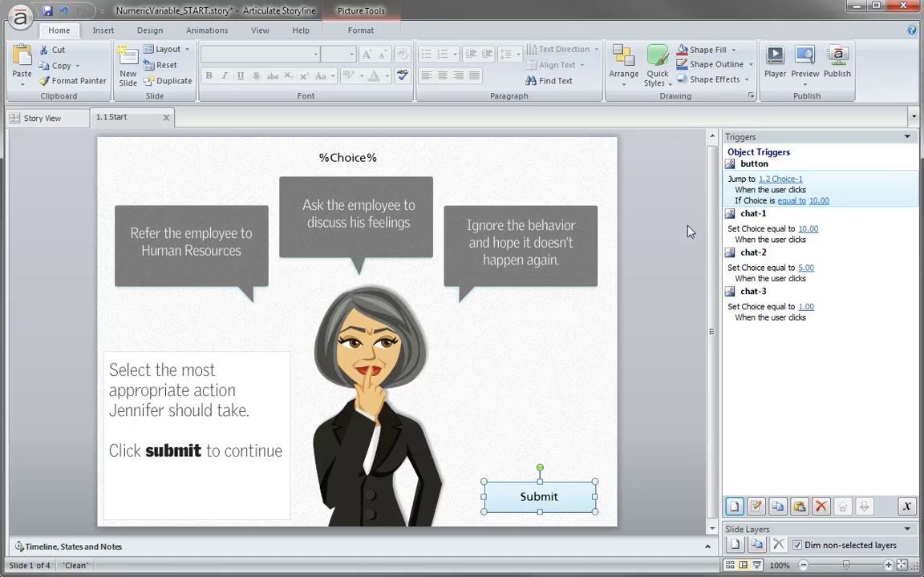
right_click(746, 179)
left_click(761, 213)
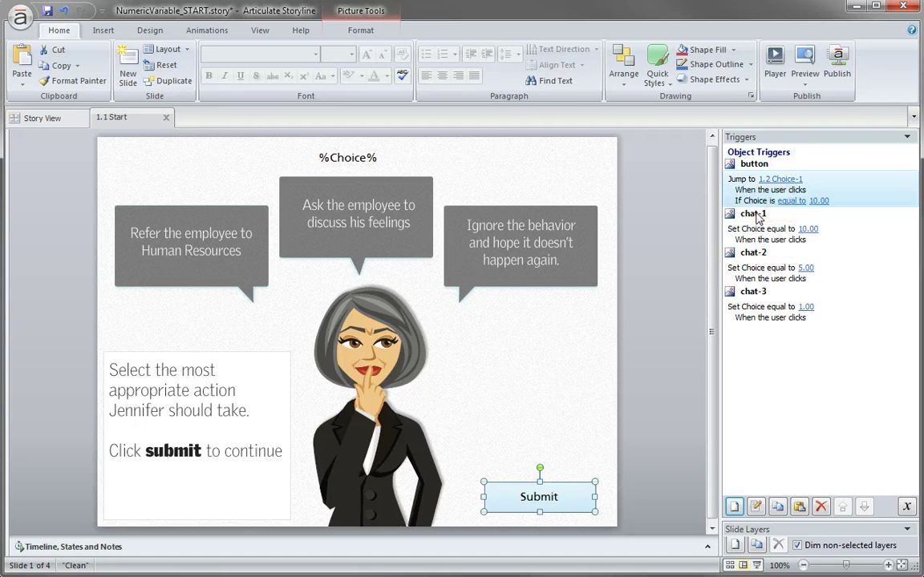
left_click(799, 506)
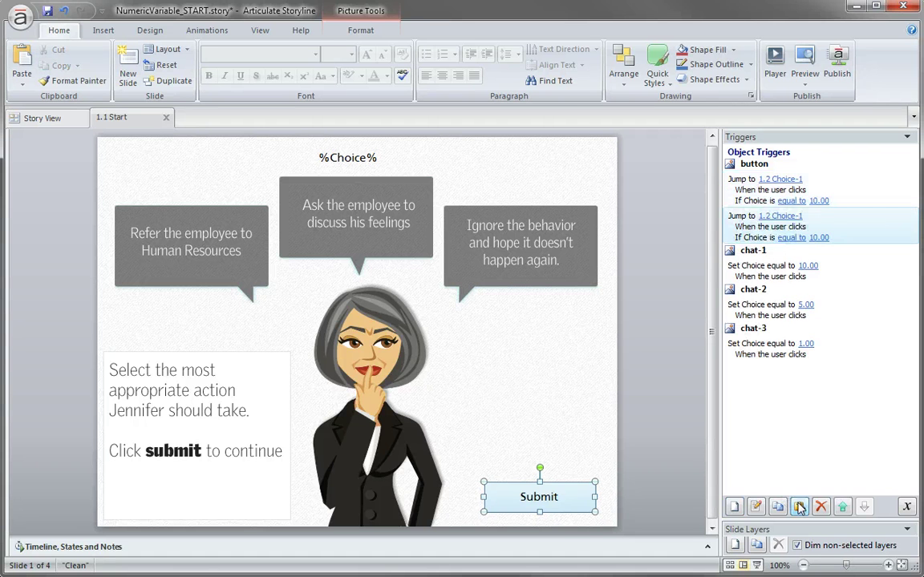
double_click(749, 222)
left_click(570, 185)
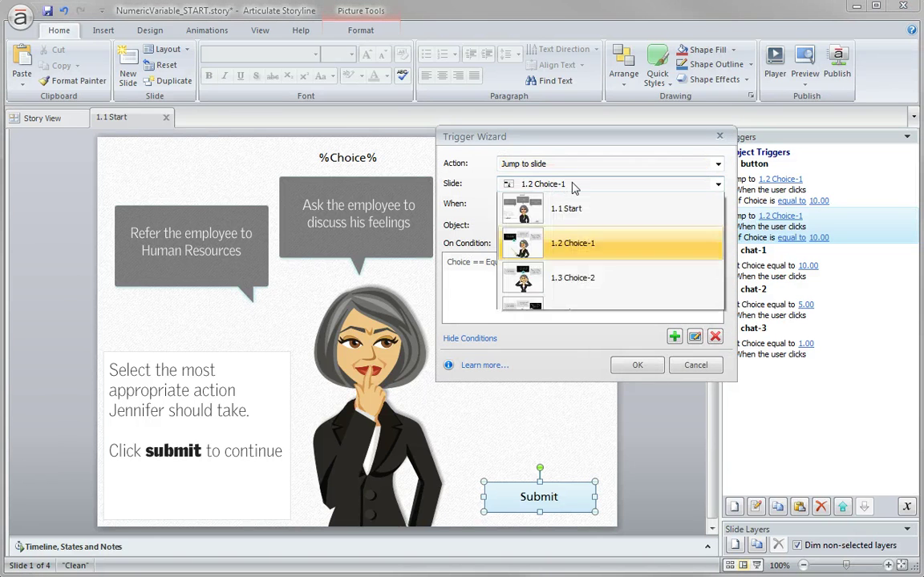
left_click(551, 307)
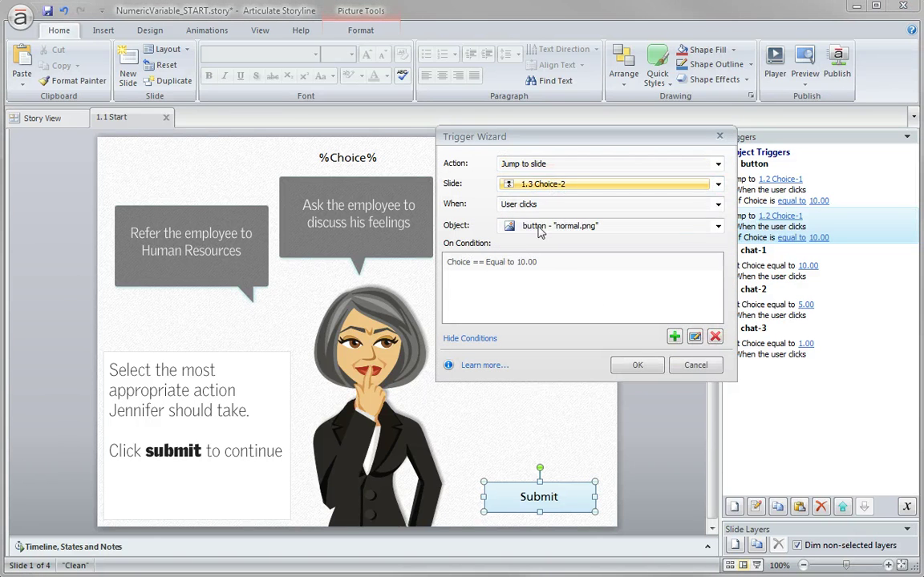
double_click(523, 265)
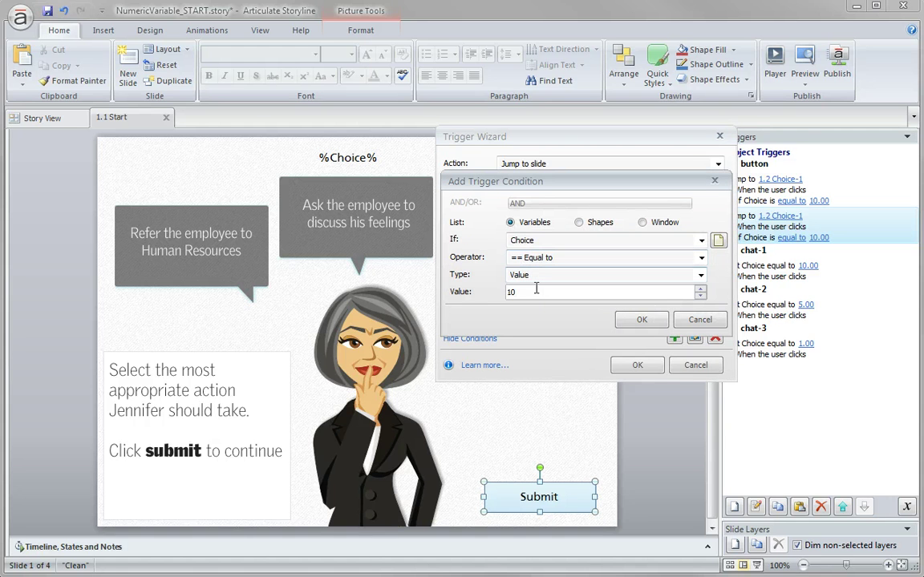
left_click_drag(535, 291, 487, 289)
left_click(634, 321)
left_click(632, 367)
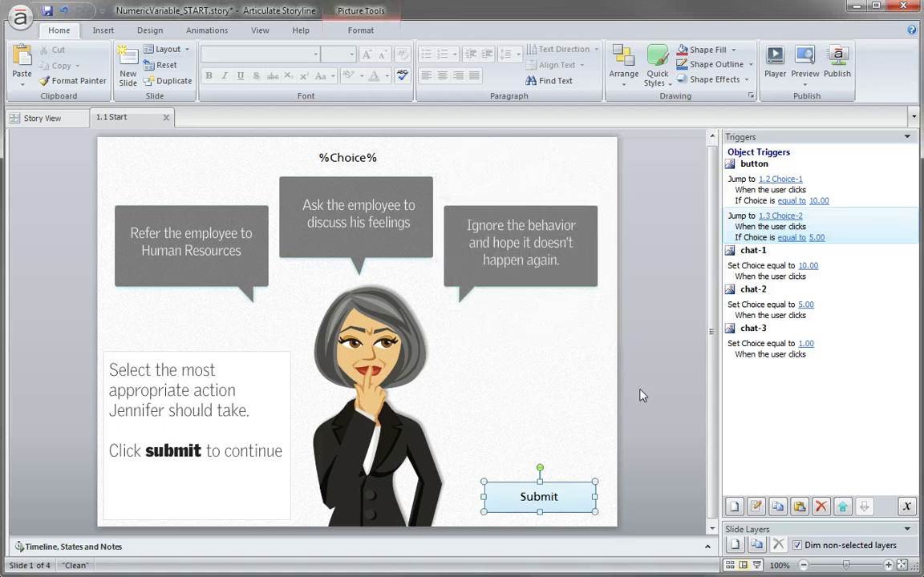
- Paste a third copy jumping to 1.4 Choice-3 when Choice equals 1
key("ctrl+v")
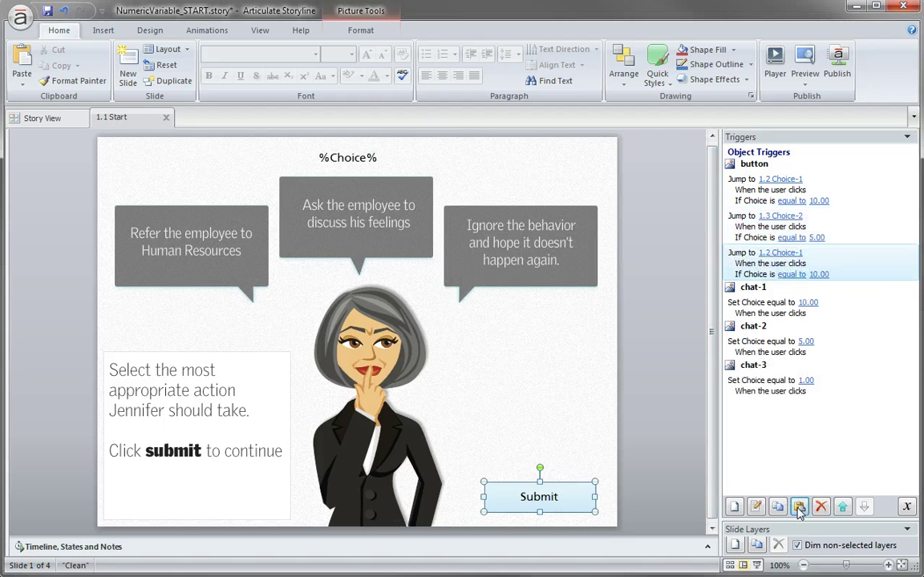
left_click(778, 254)
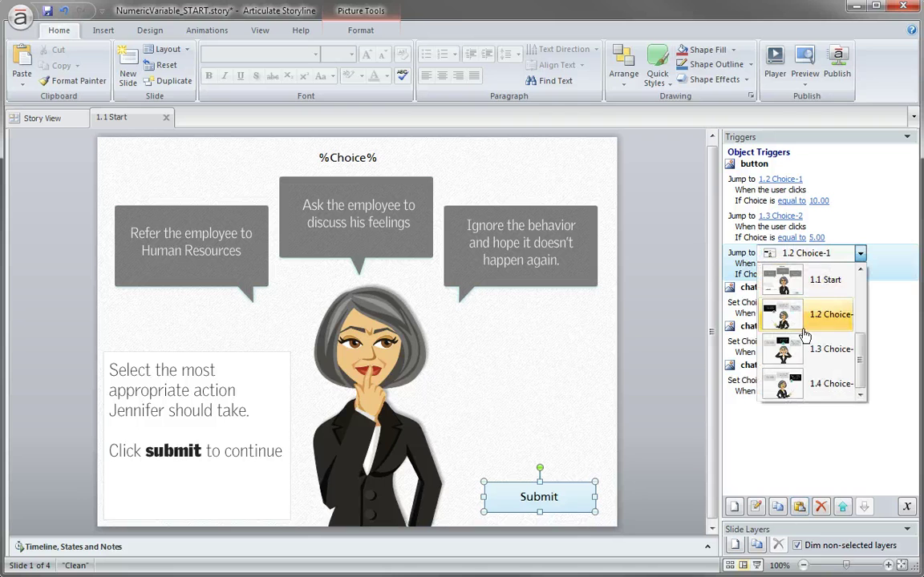
left_click(838, 387)
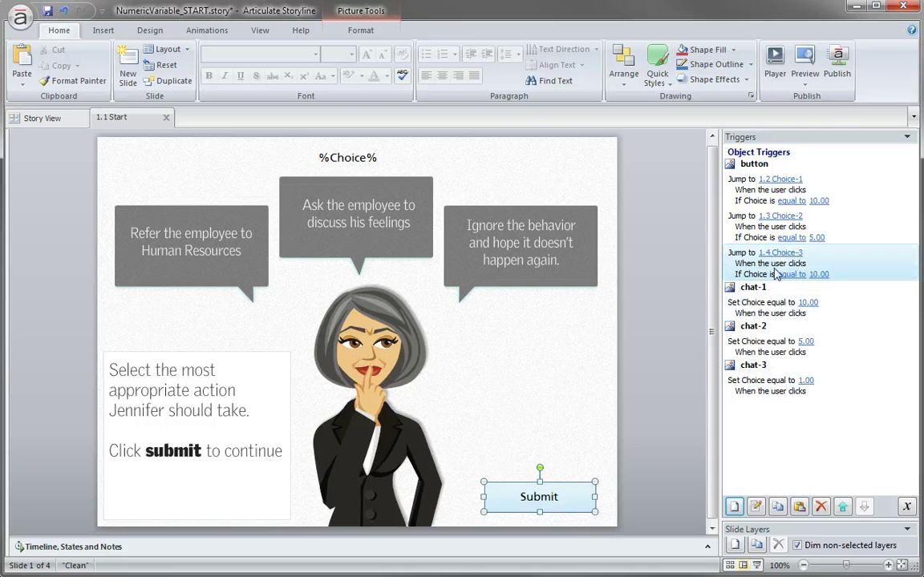
left_click(820, 275)
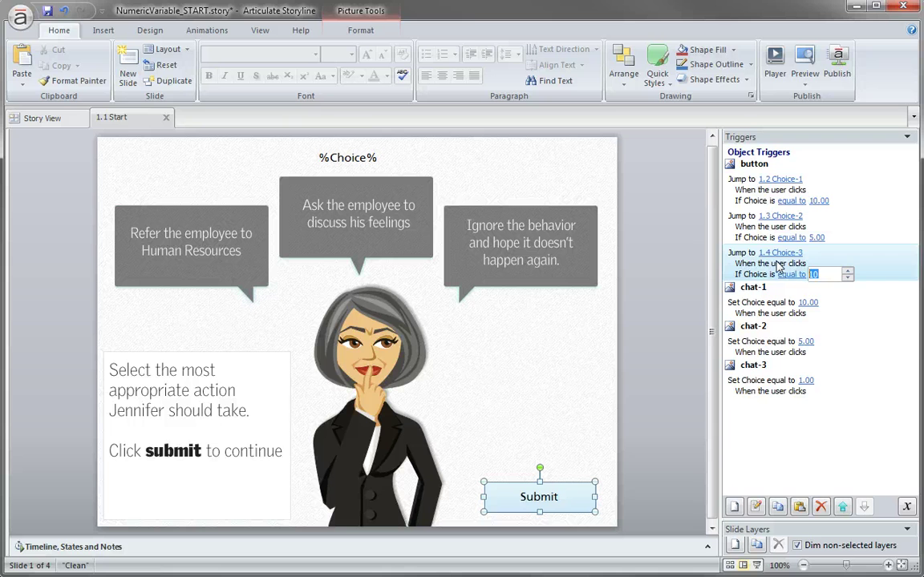
left_click(687, 322)
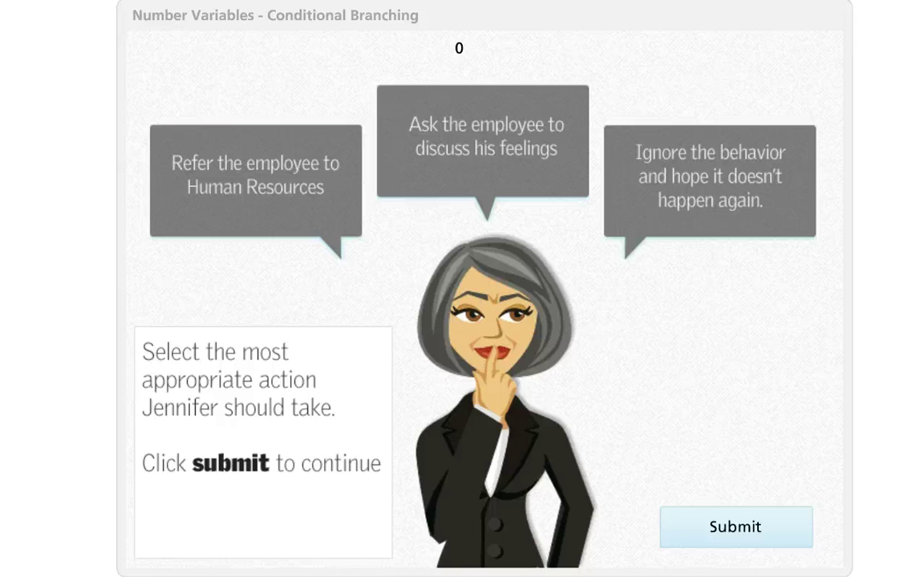
- Choose the Refer the employee to Human Resources answer and submit to reach the 10-points feedback
left_click(241, 218)
left_click(735, 538)
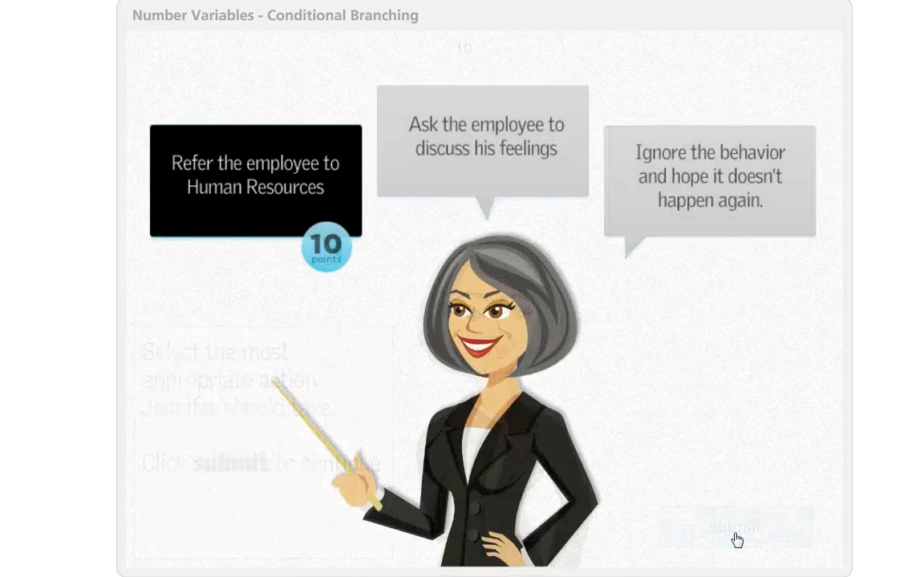